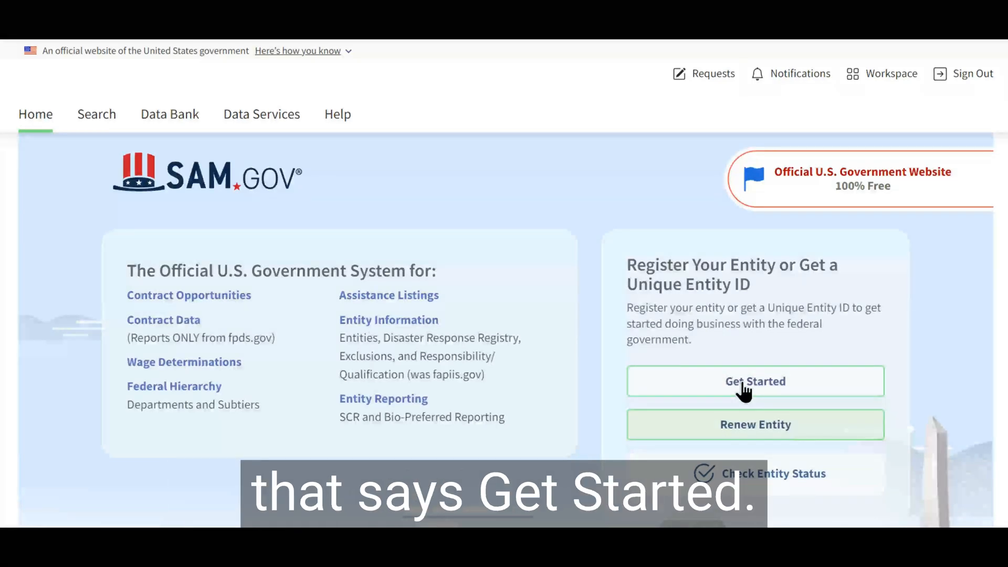
Start the entity registration process from the SAM.gov home page and begin creating a new entity record
click(742, 388)
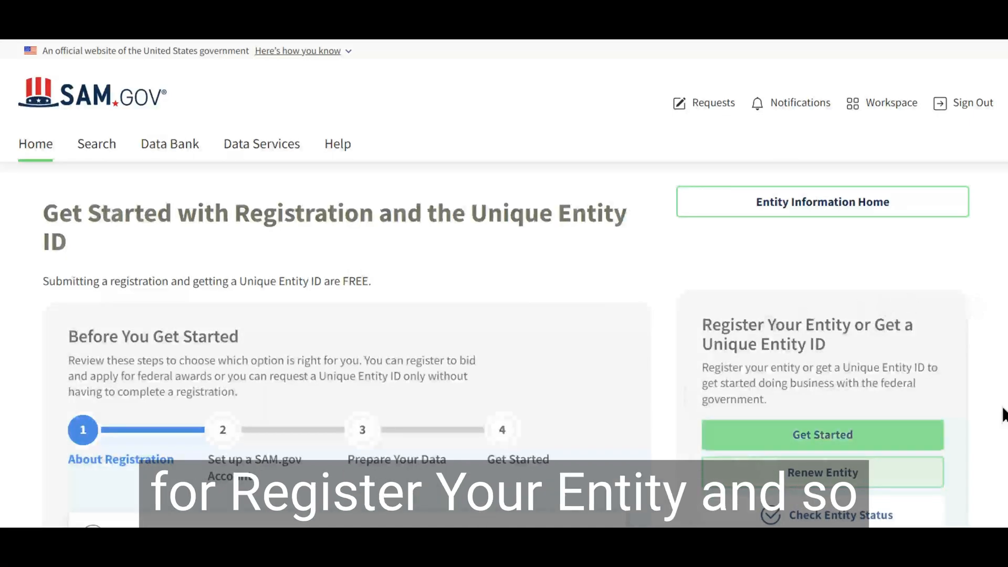
click(807, 446)
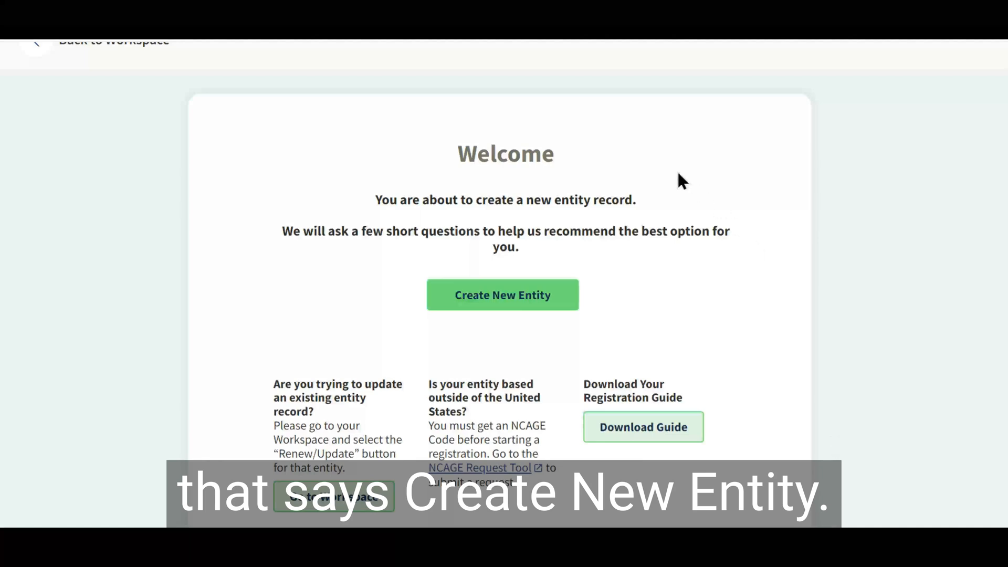
click(478, 302)
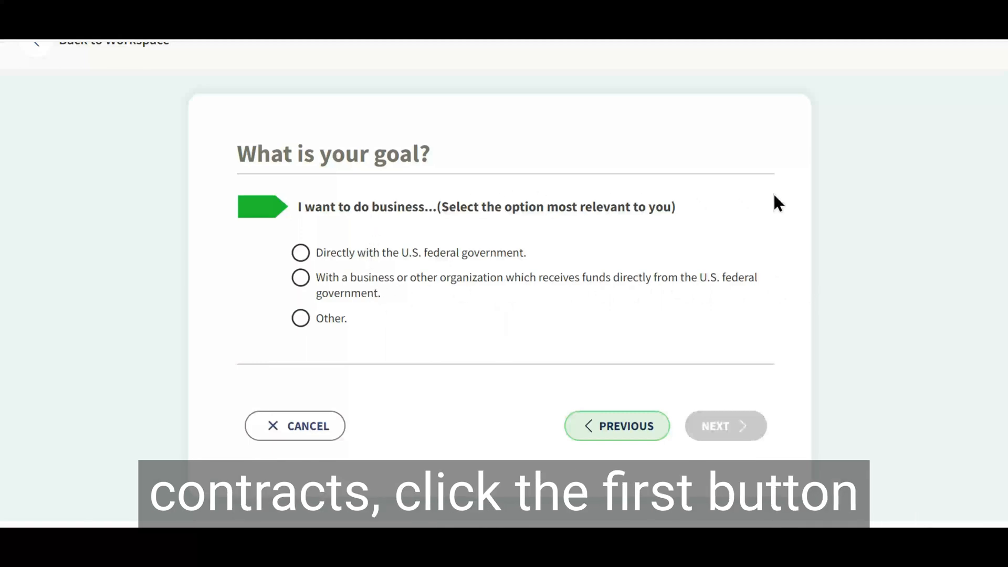
State the goal as doing business directly with the U.S. federal government to bid on a procurement opportunity as a prime contractor, and continue
click(300, 253)
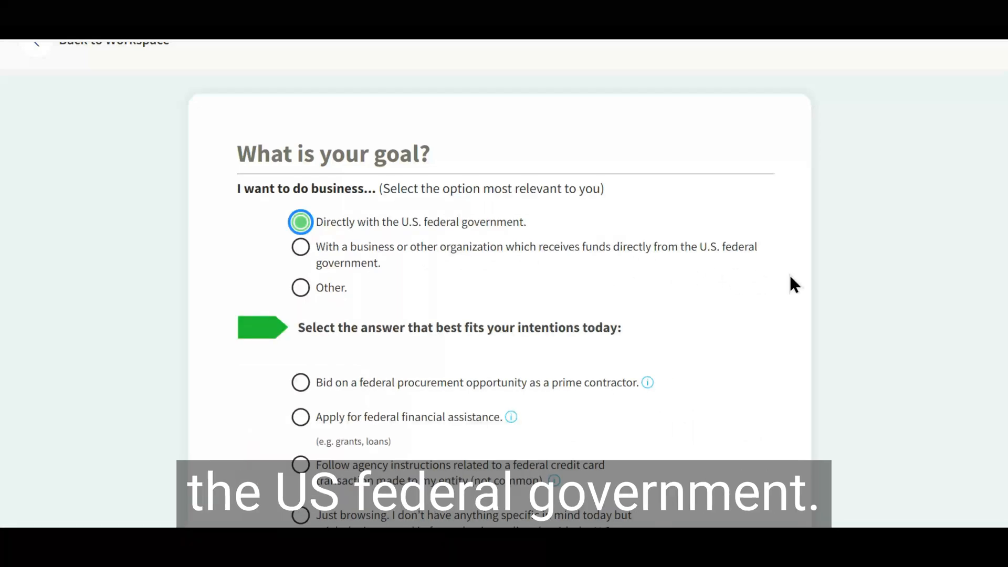
scroll(262, 280, down, 3)
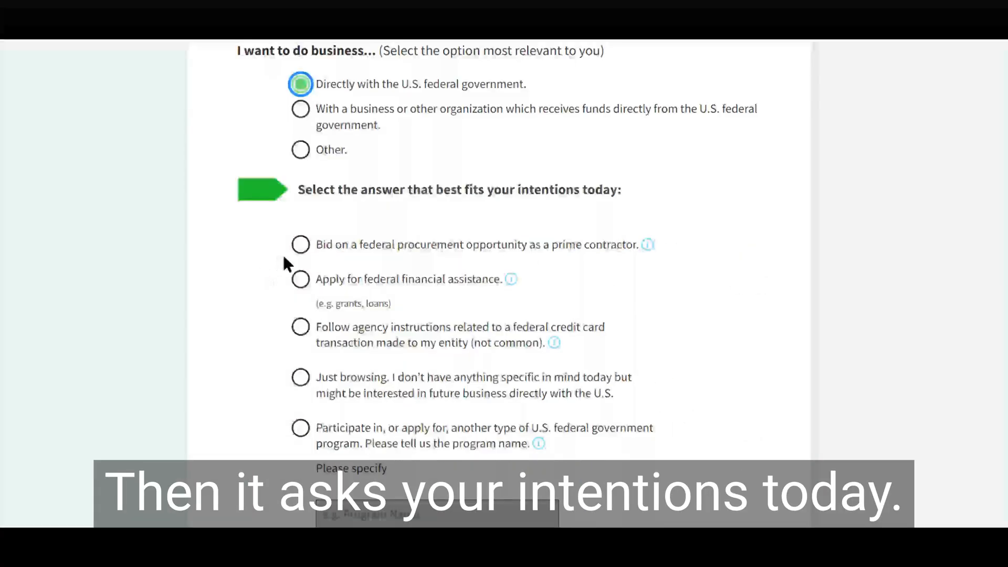
click(300, 247)
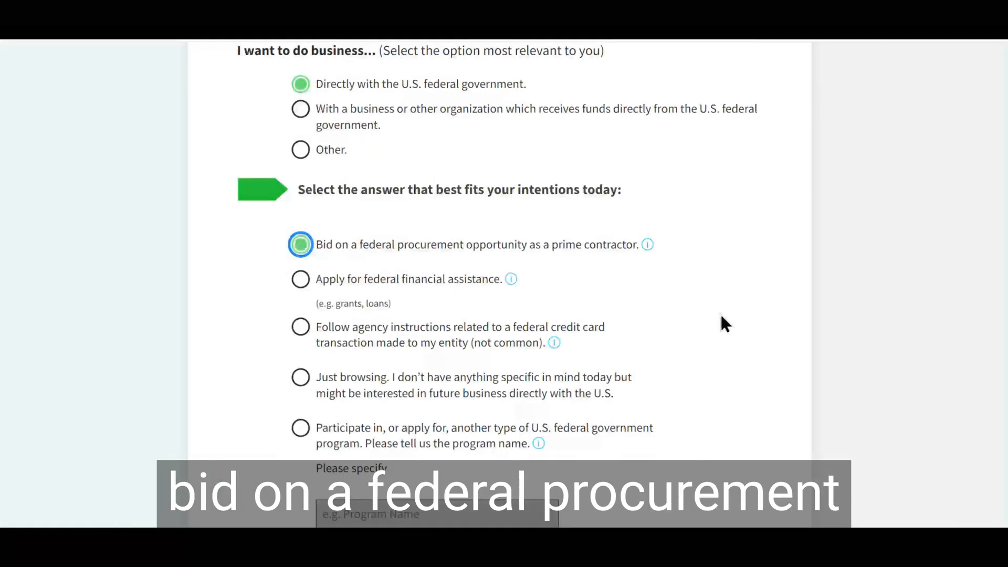
scroll(721, 316, down, 3)
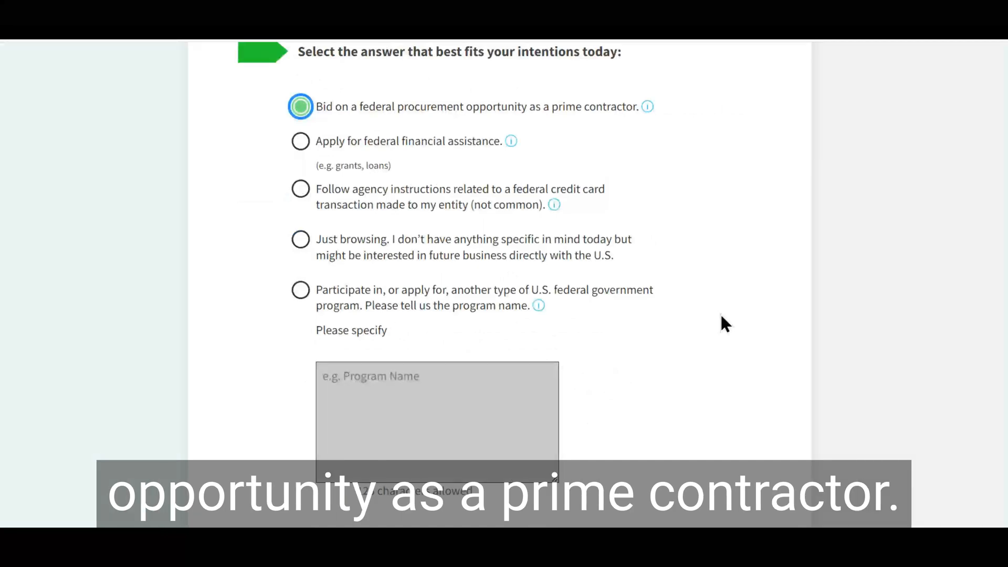
scroll(722, 324, down, 3)
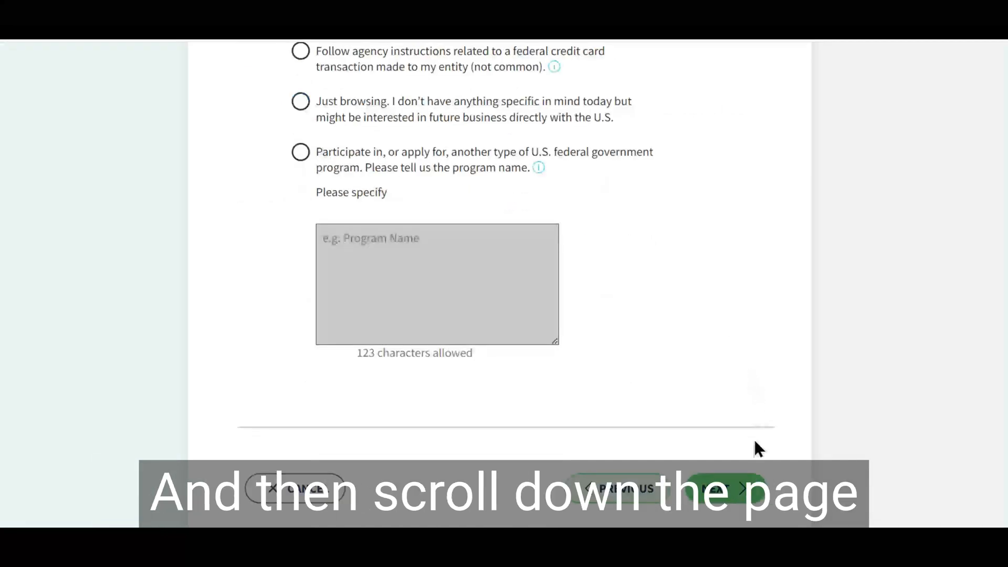
click(731, 493)
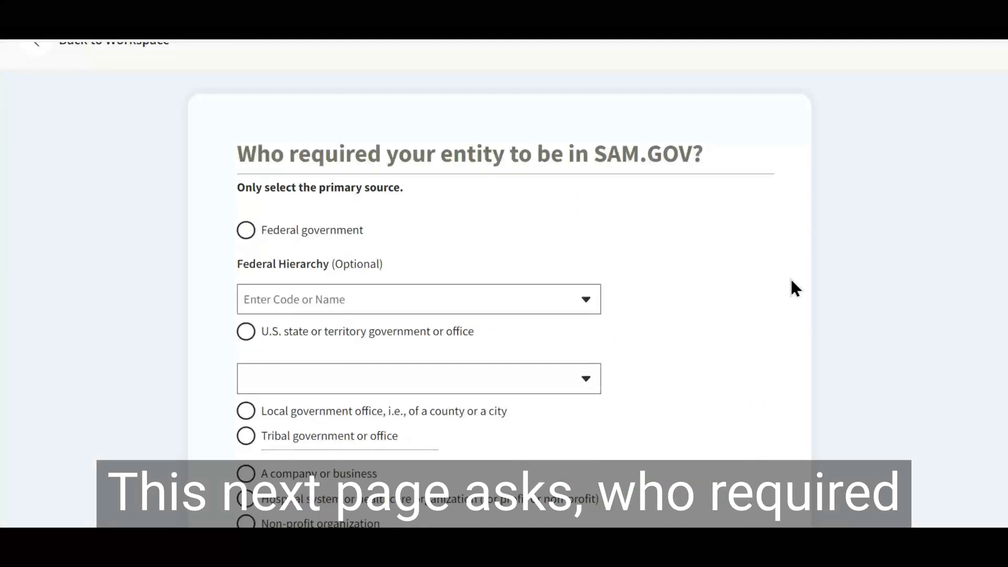
Choose Federal government as the primary source that required the entity to be in SAM.gov, and continue
click(246, 231)
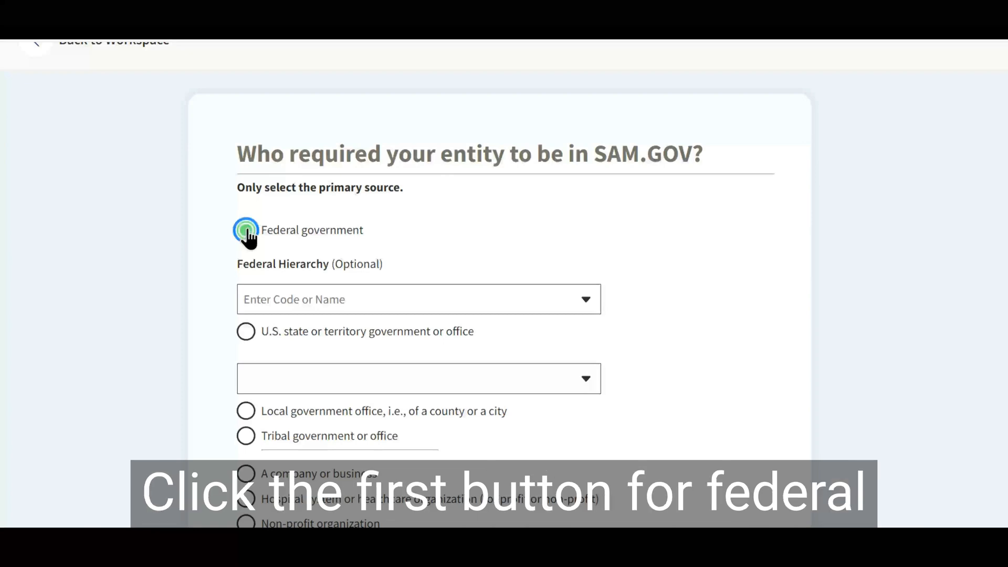
scroll(749, 321, down, 3)
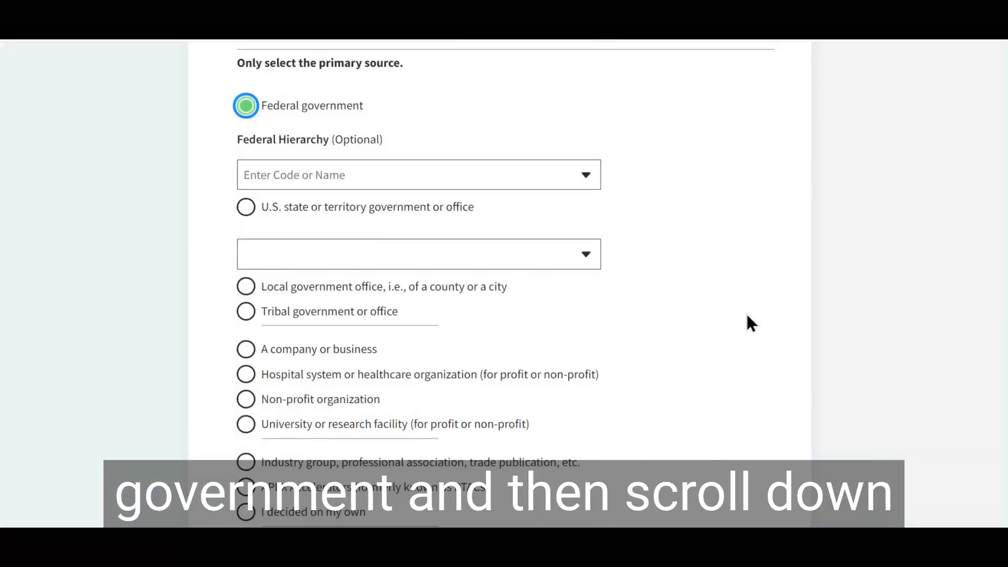
scroll(748, 316, down, 3)
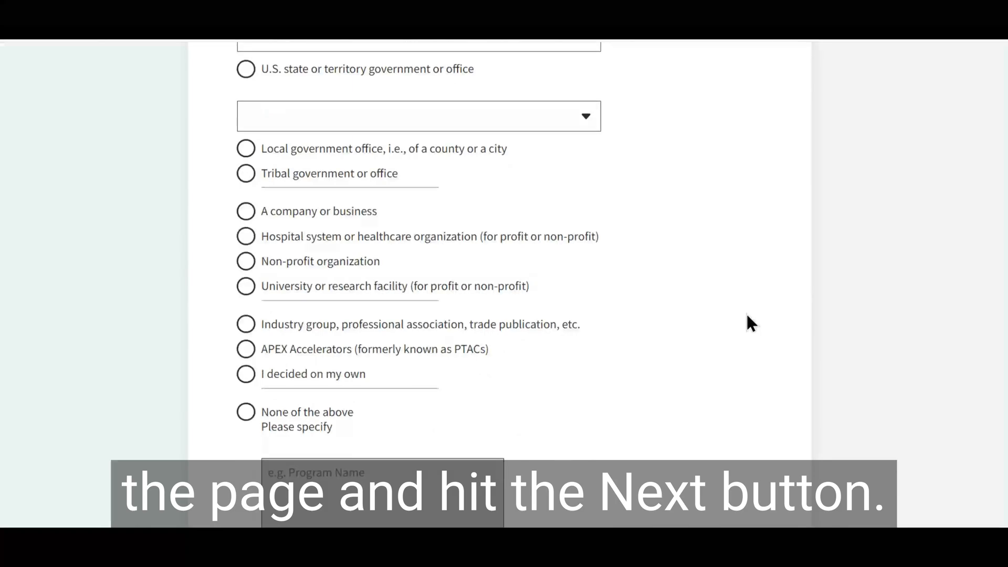
scroll(747, 315, down, 6)
click(737, 446)
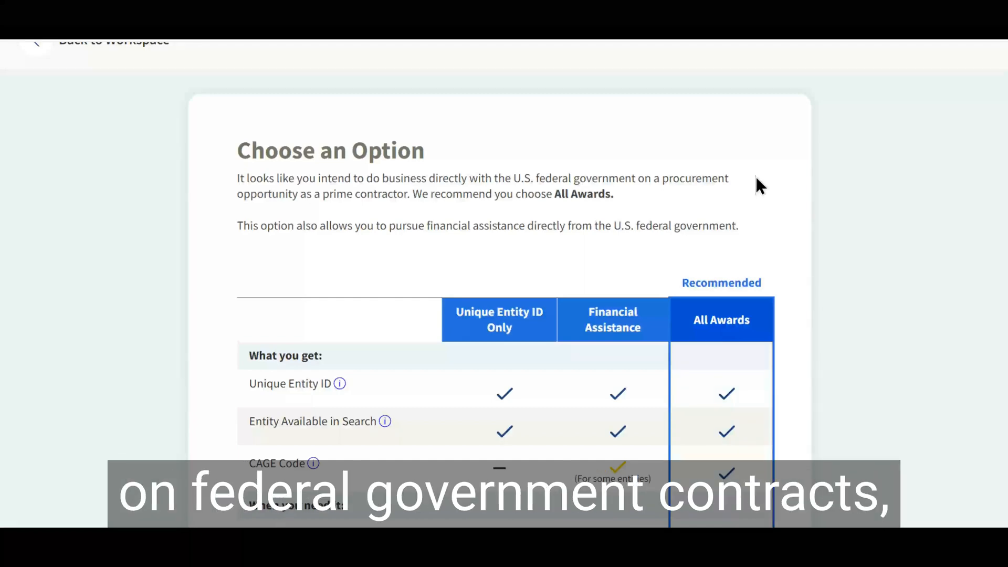
Select the All Awards registration option in the comparison table
scroll(756, 179, down, 8)
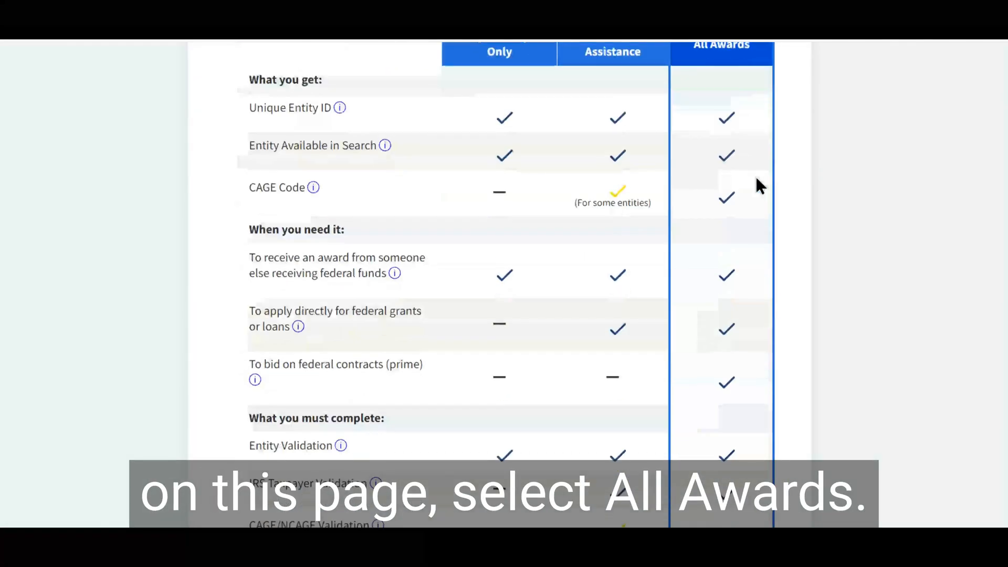
scroll(756, 178, down, 3)
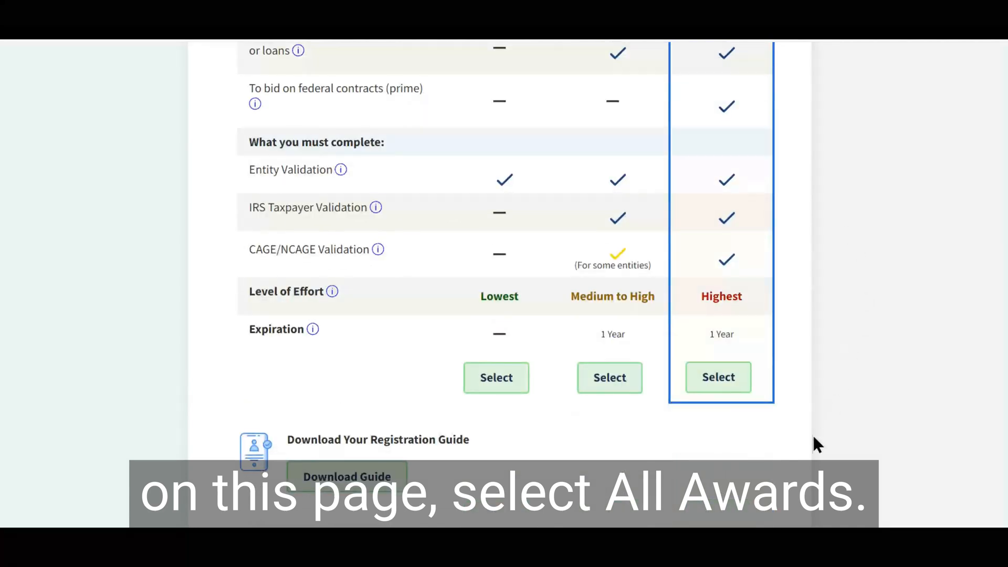
click(718, 377)
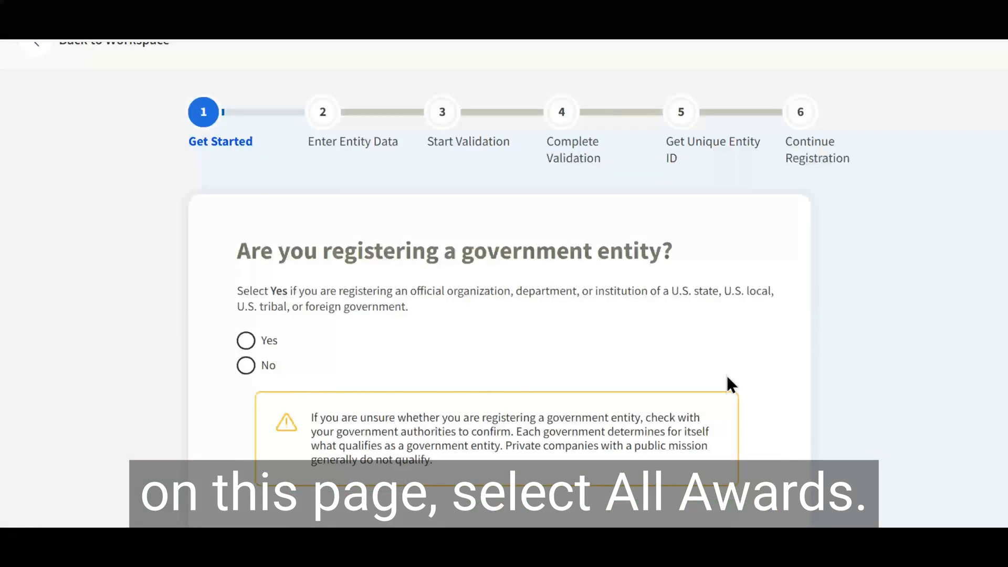
Answer No to registering a government entity and specify that the entity is physically located in the United States
click(246, 366)
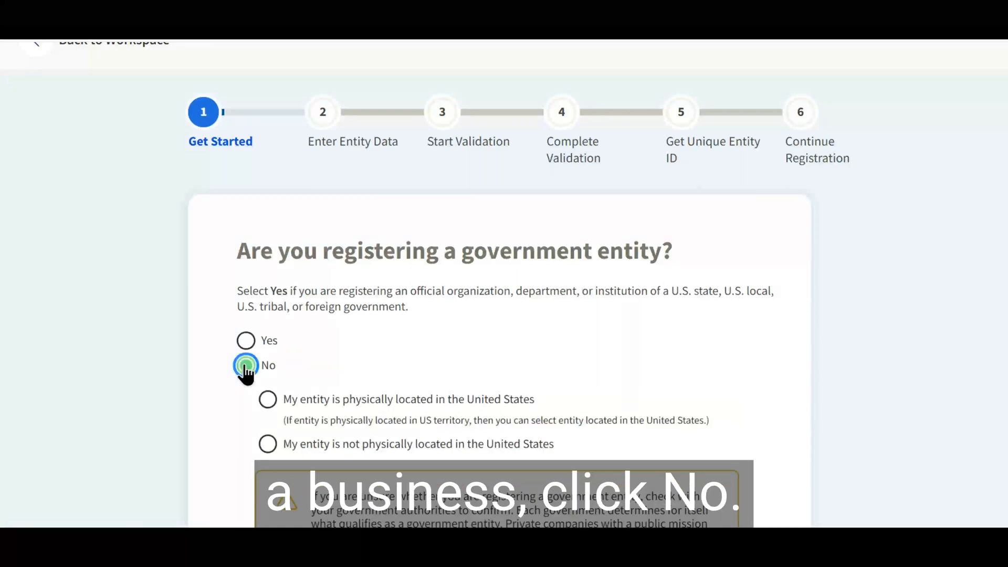
scroll(772, 330, down, 3)
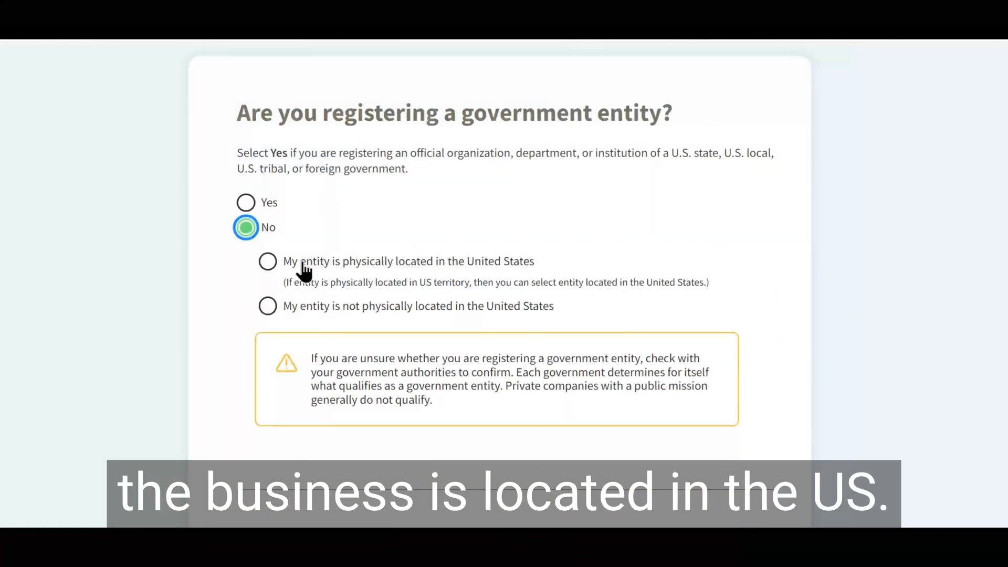
click(268, 261)
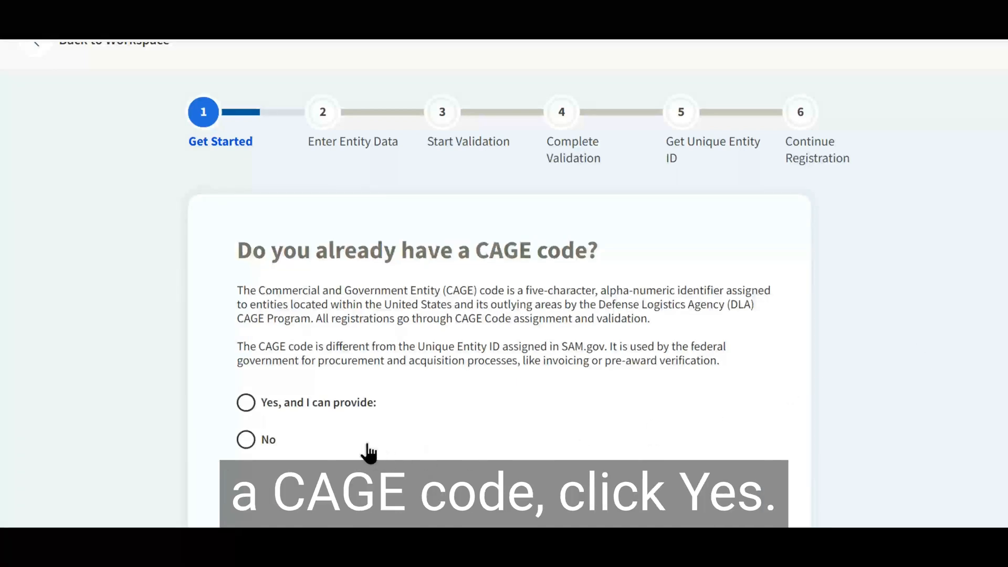
Answer No to already having a CAGE code and continue to the data preparation page
click(246, 442)
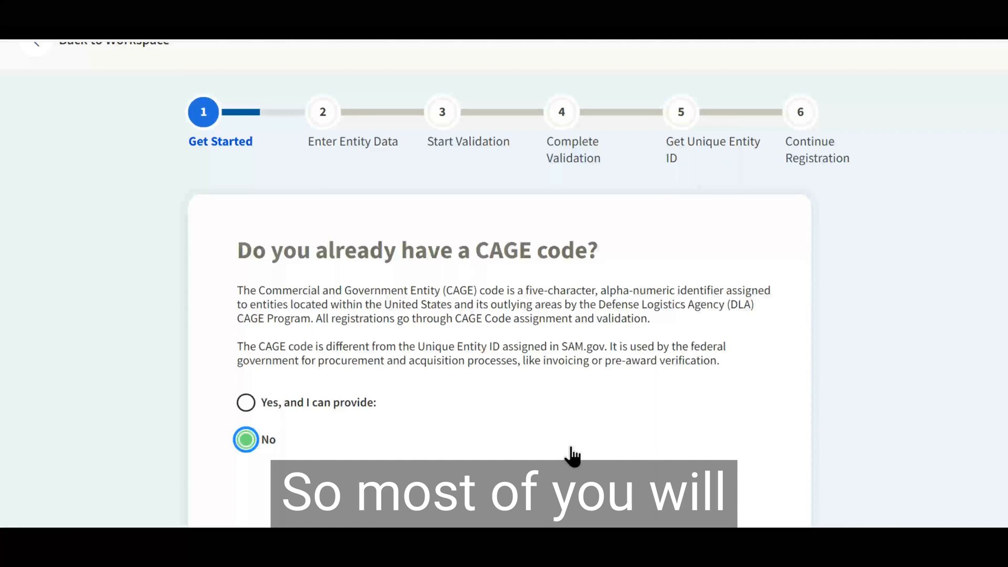
scroll(571, 456, down, 3)
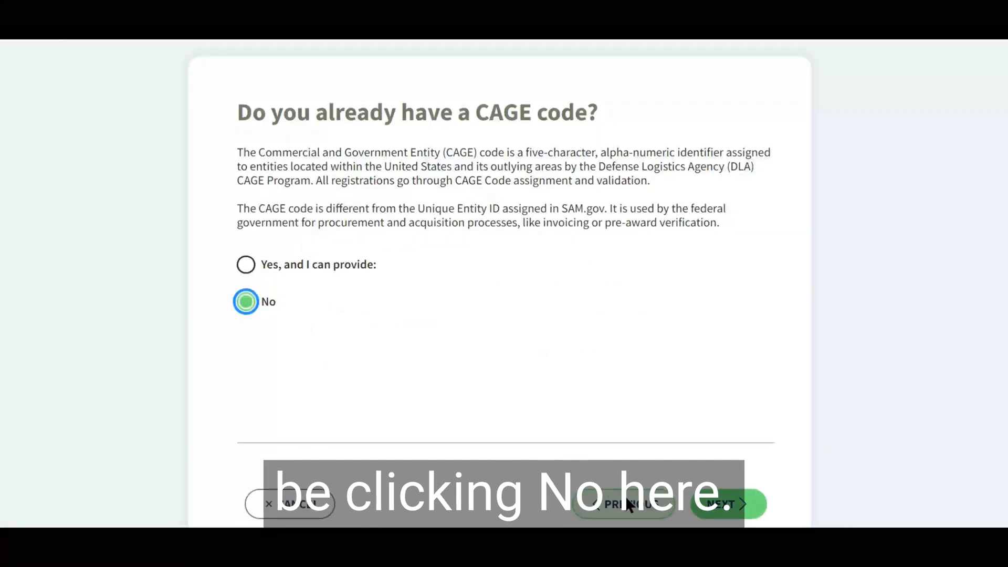
click(756, 505)
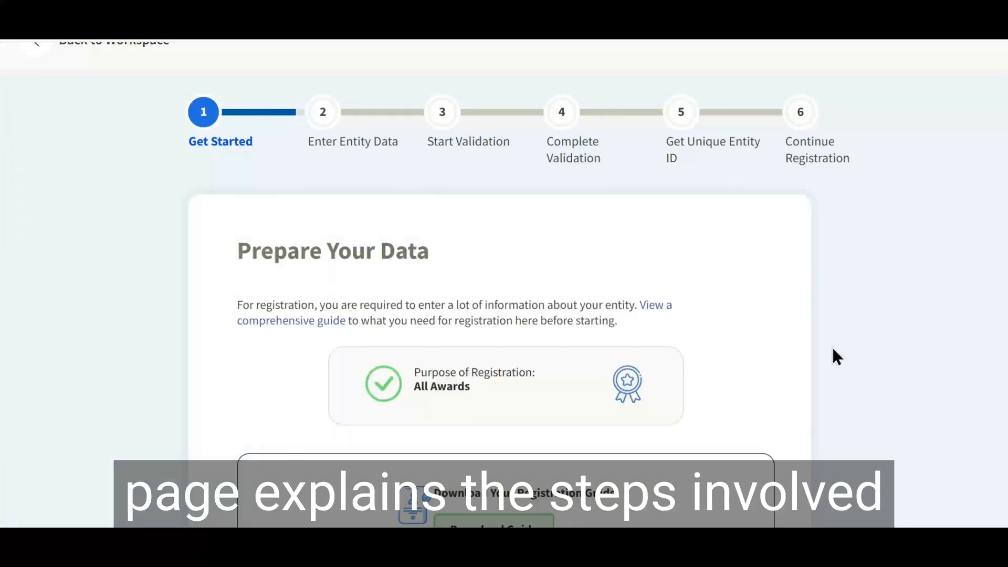
Proceed past the data preparation page and enter TestCompany as the legal business name in the entity information
scroll(833, 349, down, 5)
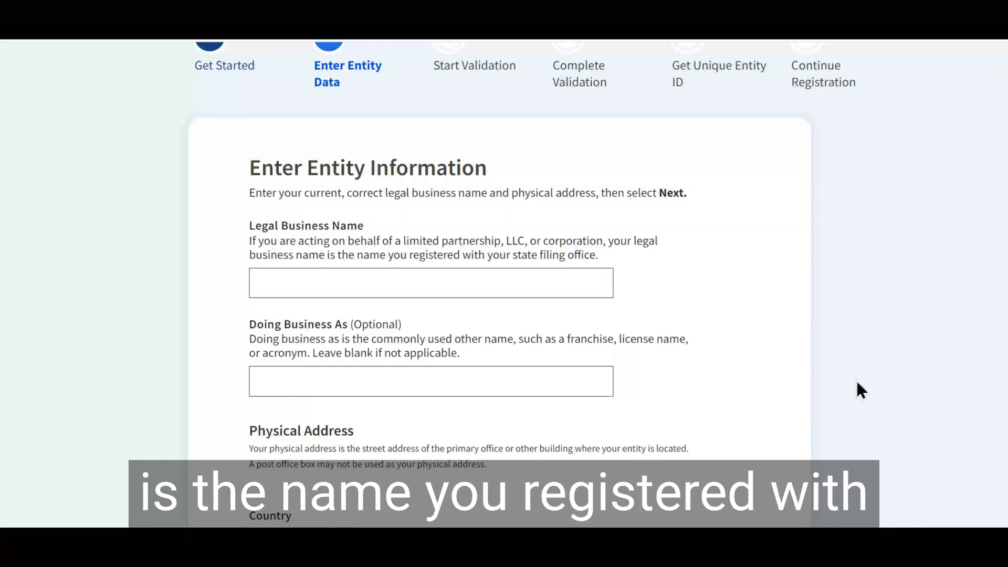
click(436, 286)
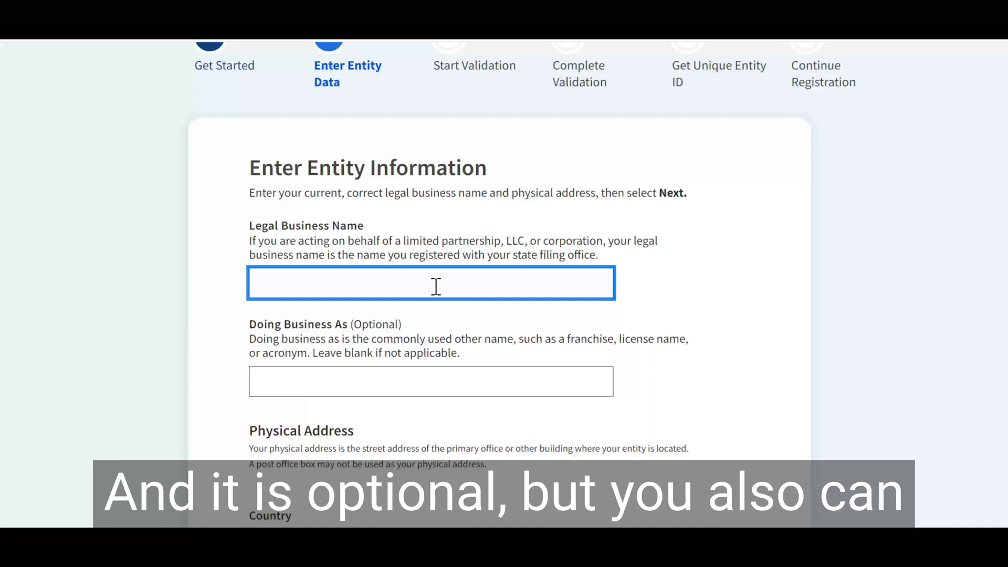
text(T)
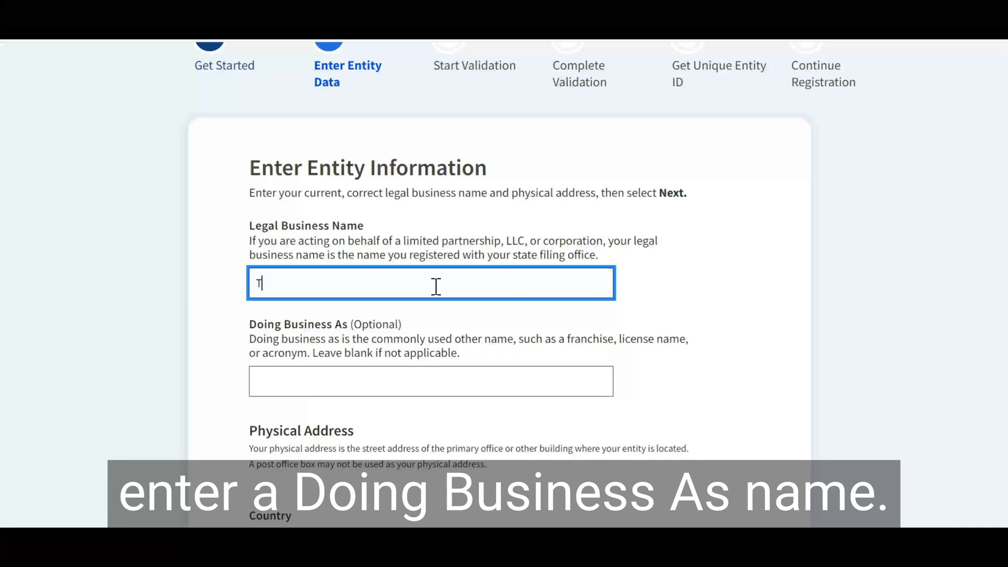
text(est)
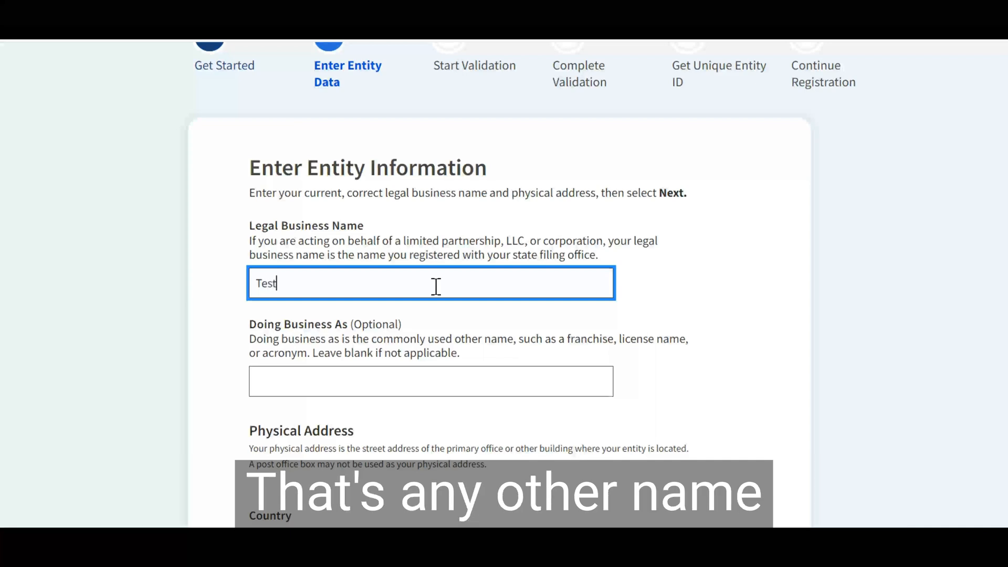
text(Comp)
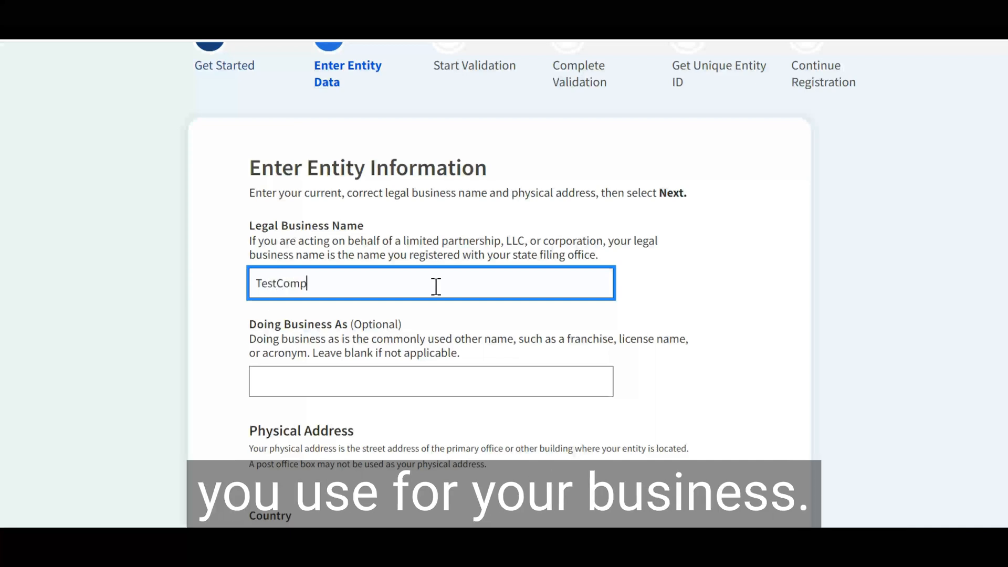
text(any)
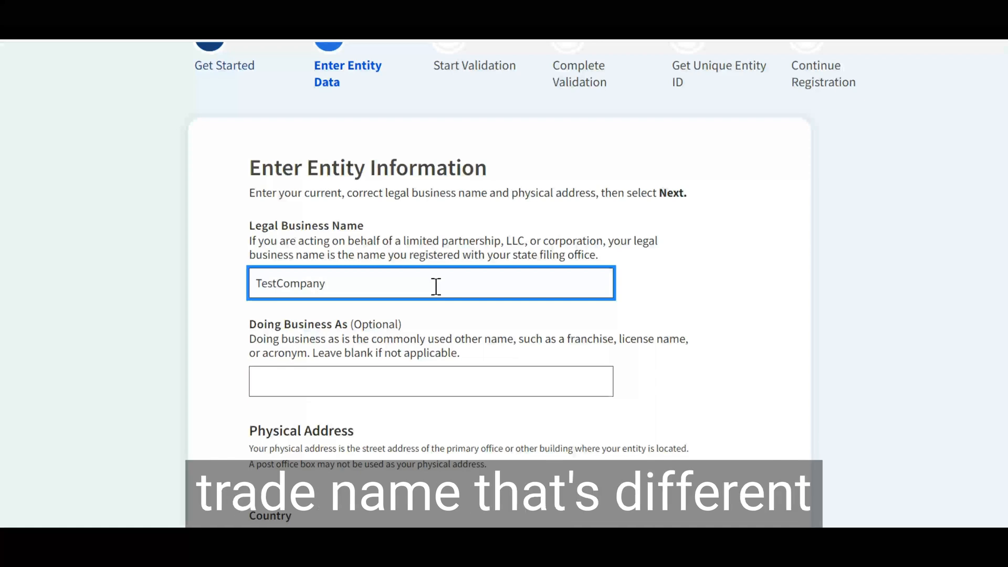
key(Tab)
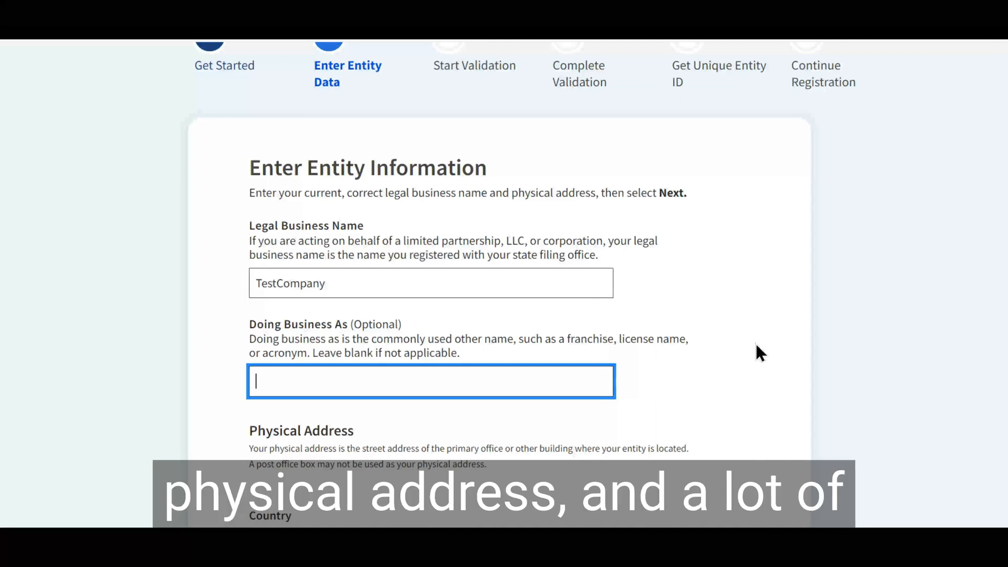
Set the country of the entity's physical address to UNITED STATES
scroll(755, 344, down, 3)
scroll(756, 344, down, 3)
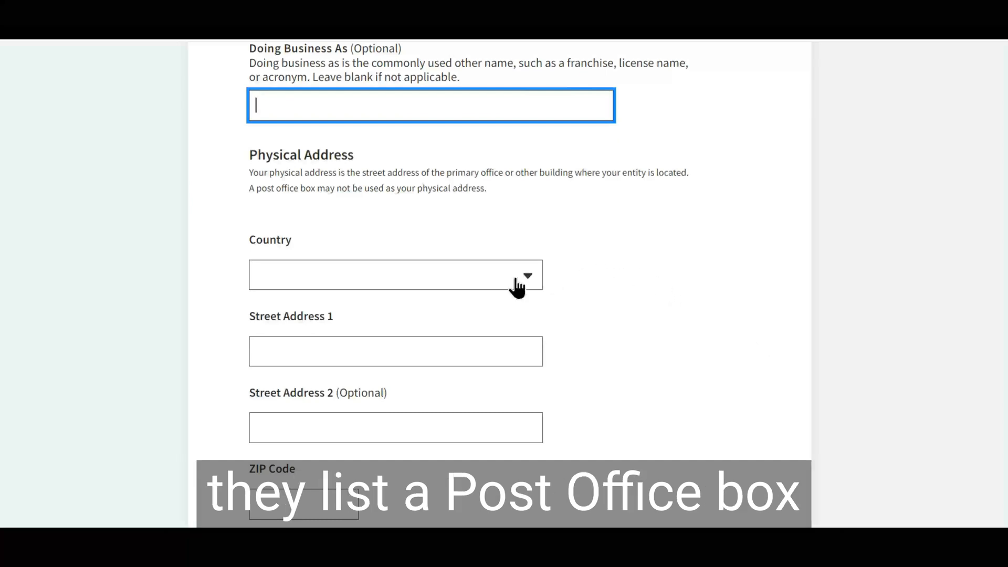
click(529, 279)
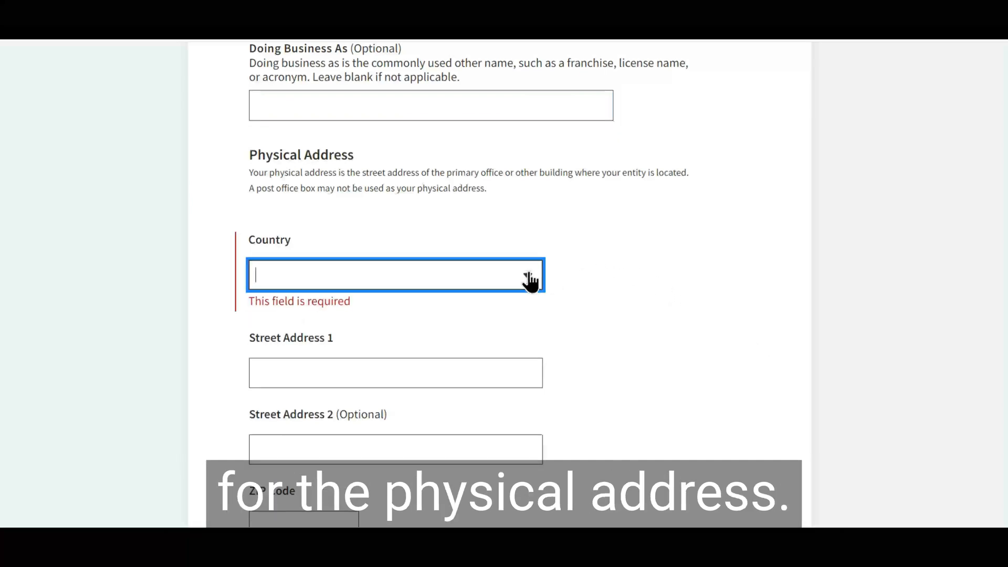
click(460, 307)
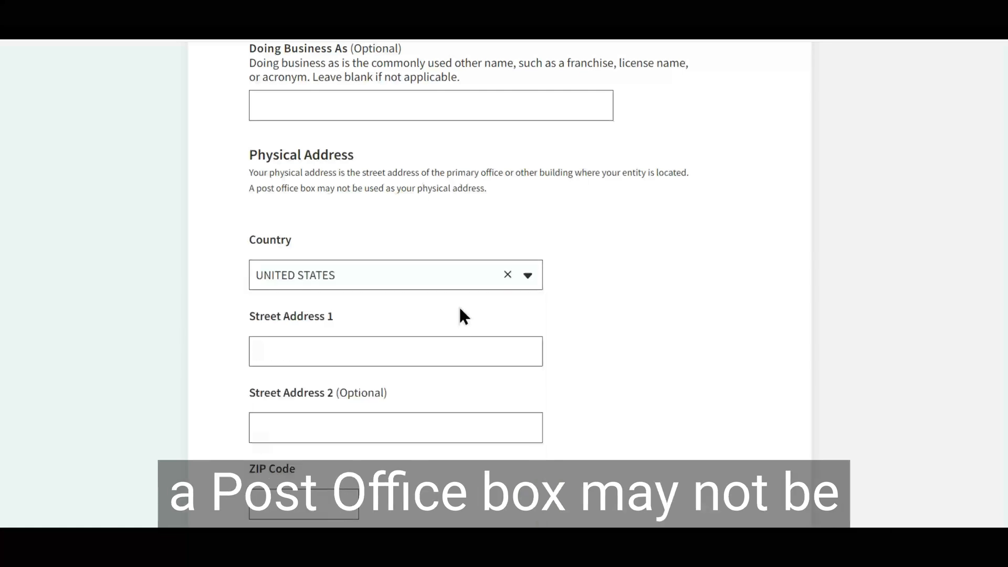
Enter the street address and ZIP code of the entity's physical address and continue to the validation introduction
scroll(458, 304, down, 3)
click(436, 212)
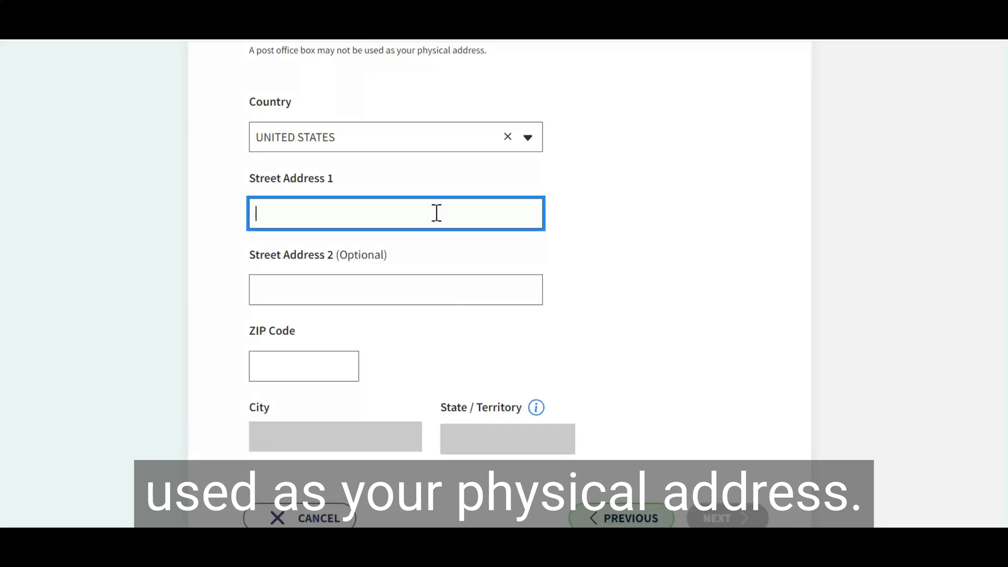
text(123)
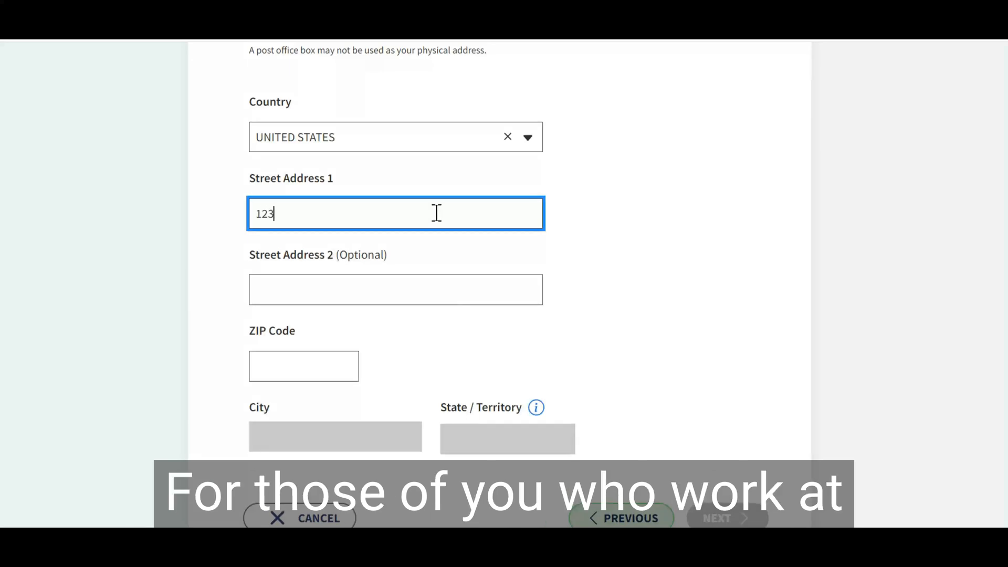
text( Main)
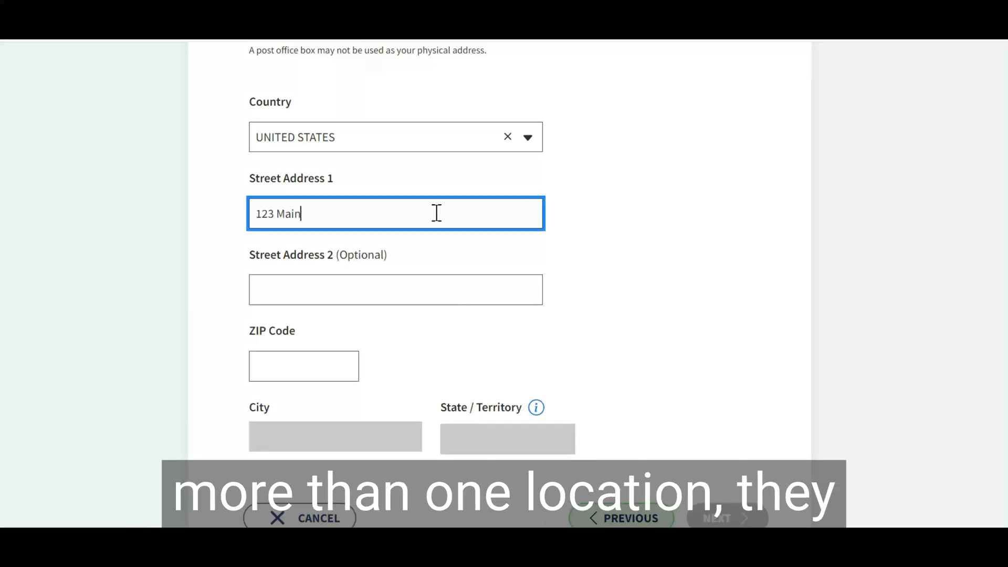
text( St)
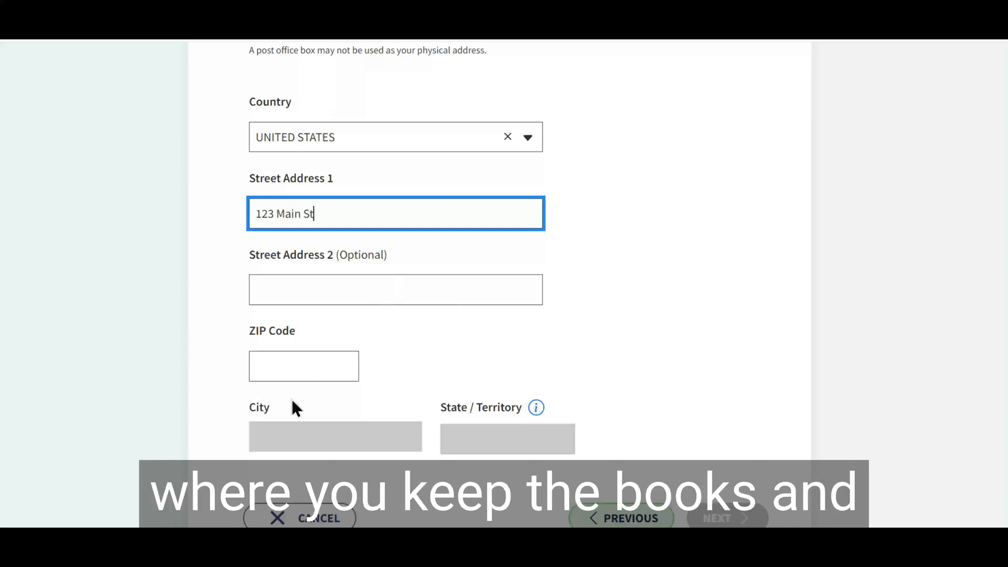
click(302, 365)
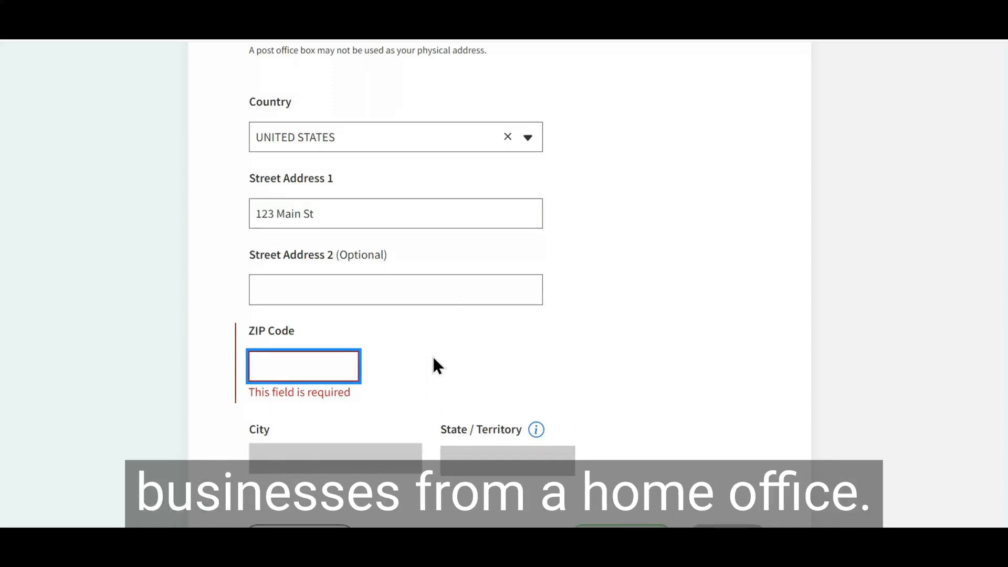
text(90210)
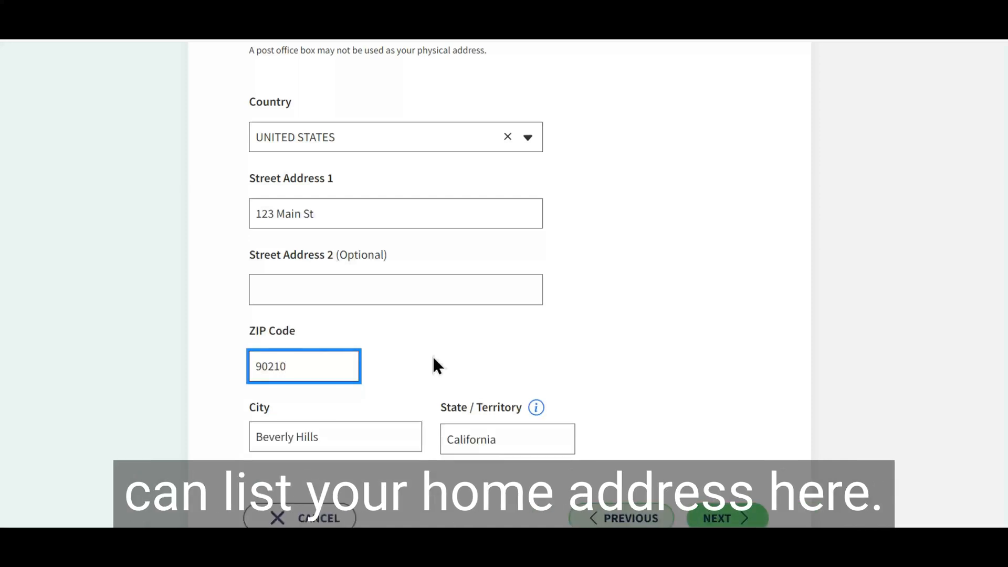
key(Tab)
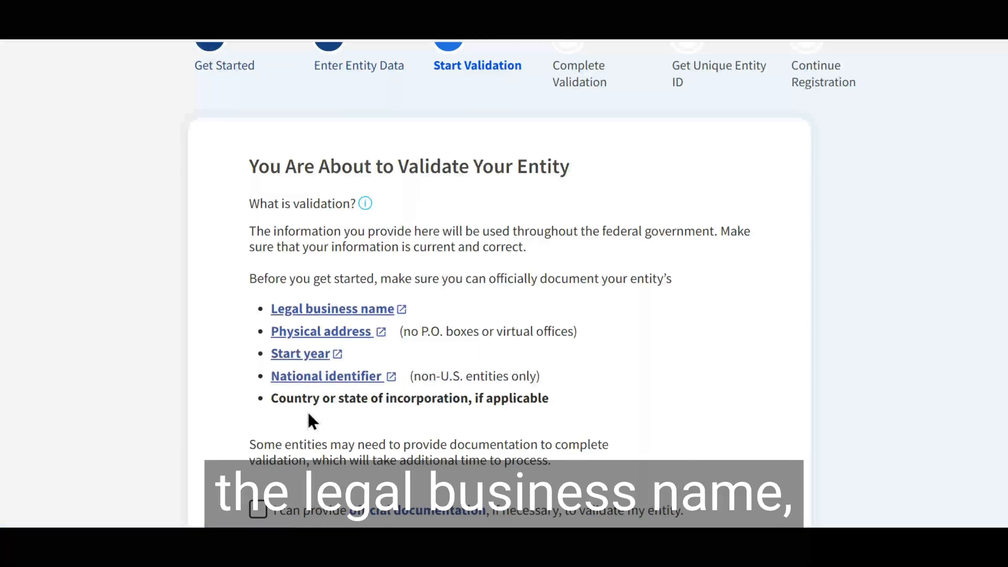
Confirm that official documentation can be provided to validate the entity and continue to the entity review
scroll(691, 373, down, 3)
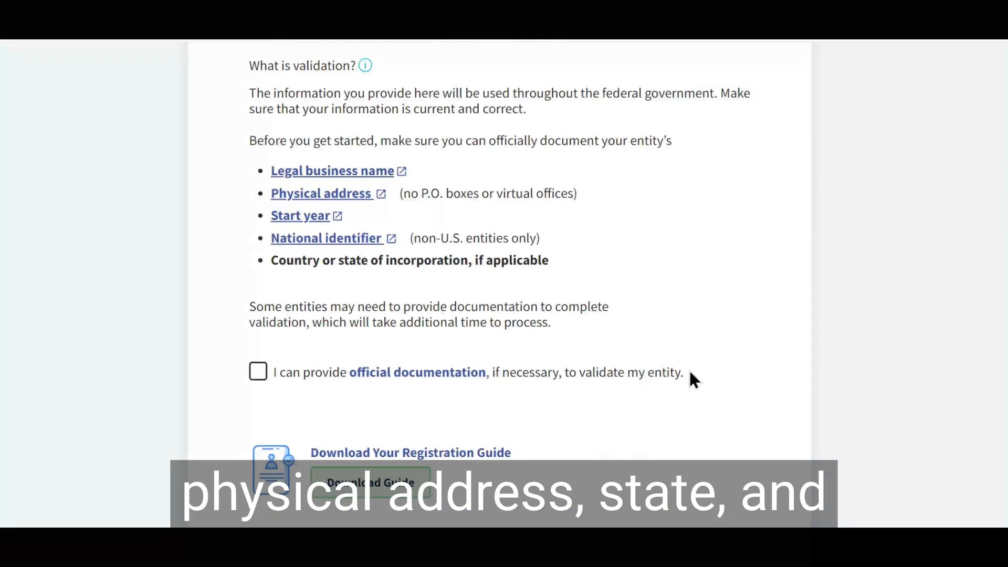
click(262, 374)
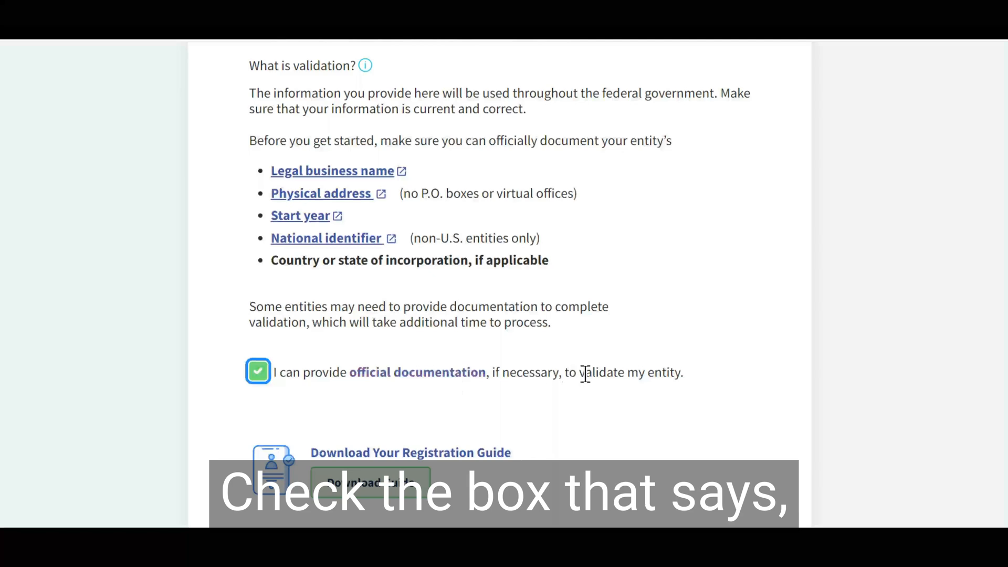
scroll(738, 379, down, 3)
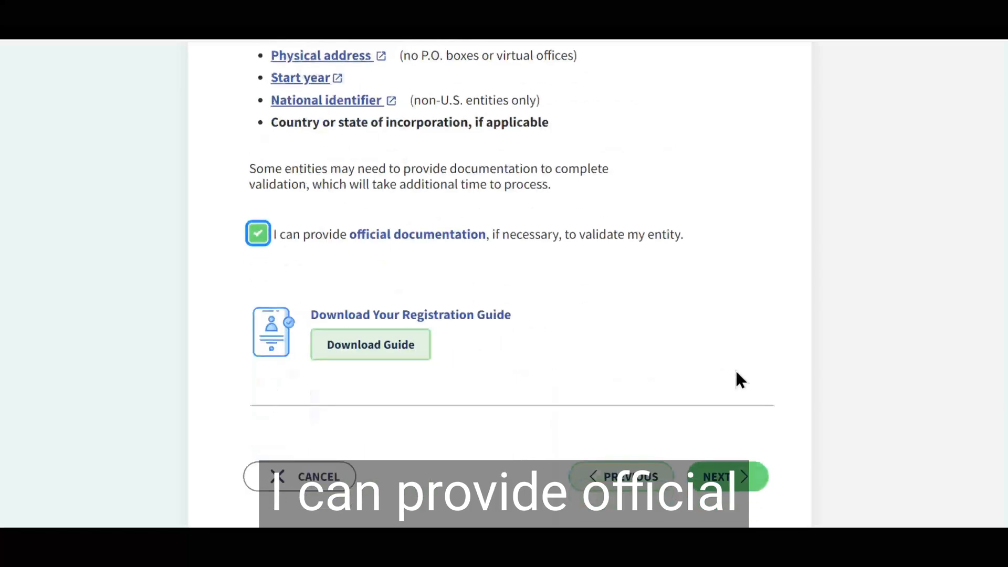
click(724, 480)
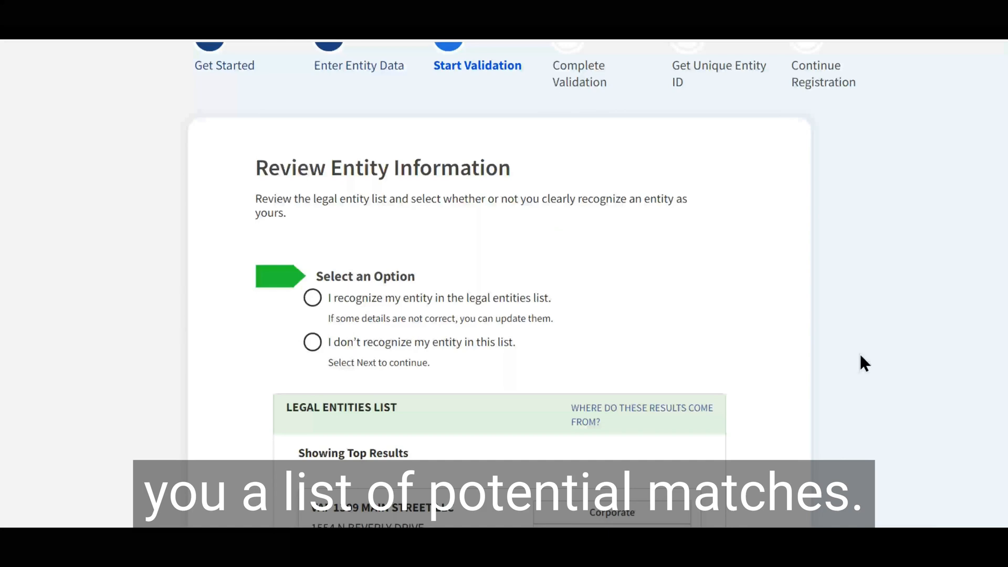
Review the legal entities list and choose the option "I don't recognize my entity in this list."
scroll(860, 355, down, 5)
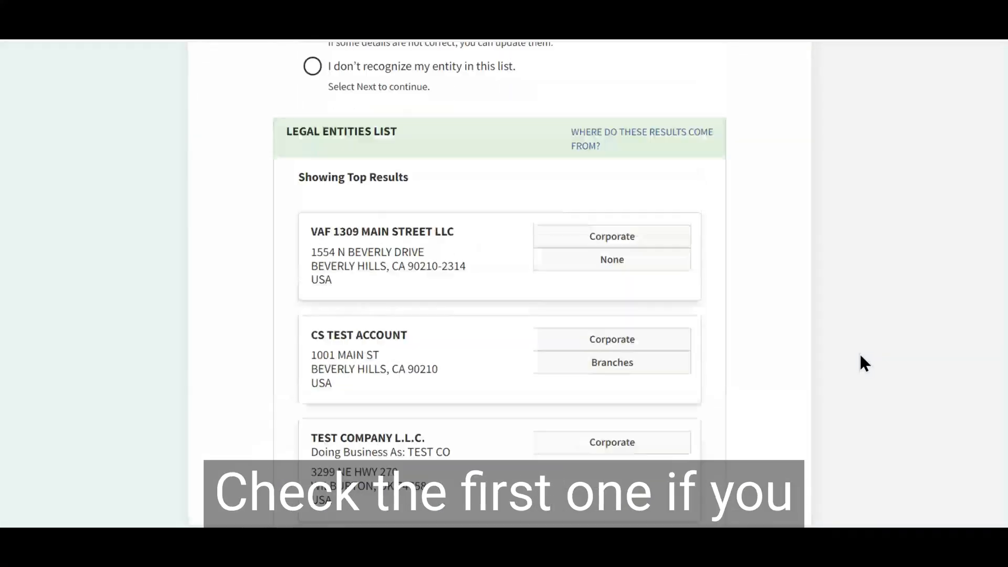
scroll(860, 355, up, 3)
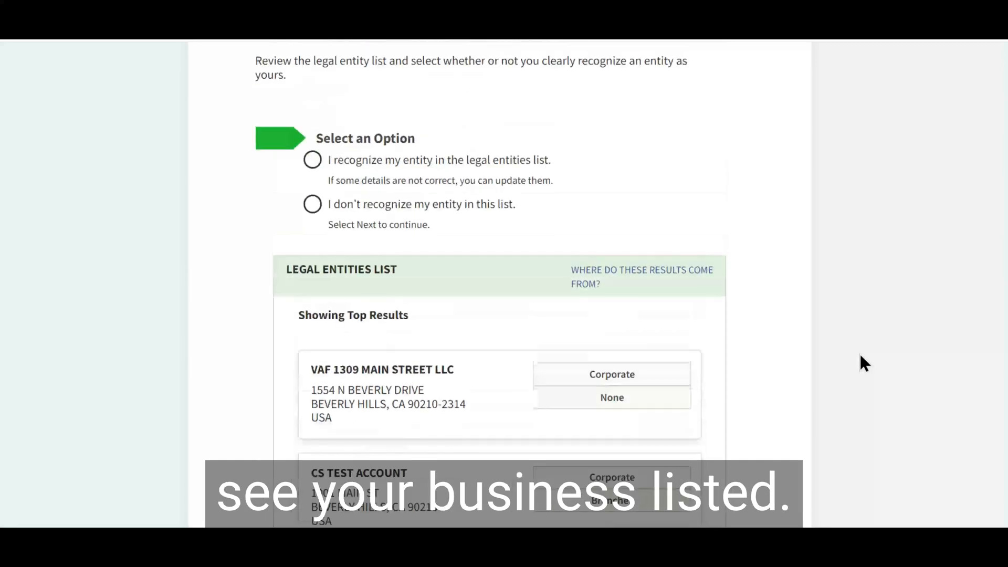
scroll(860, 355, up, 3)
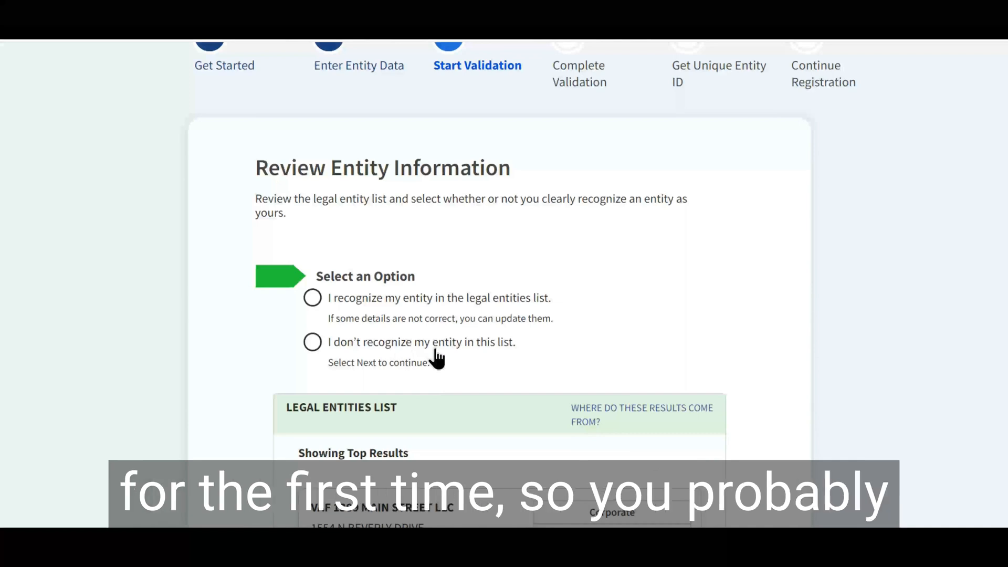
click(311, 344)
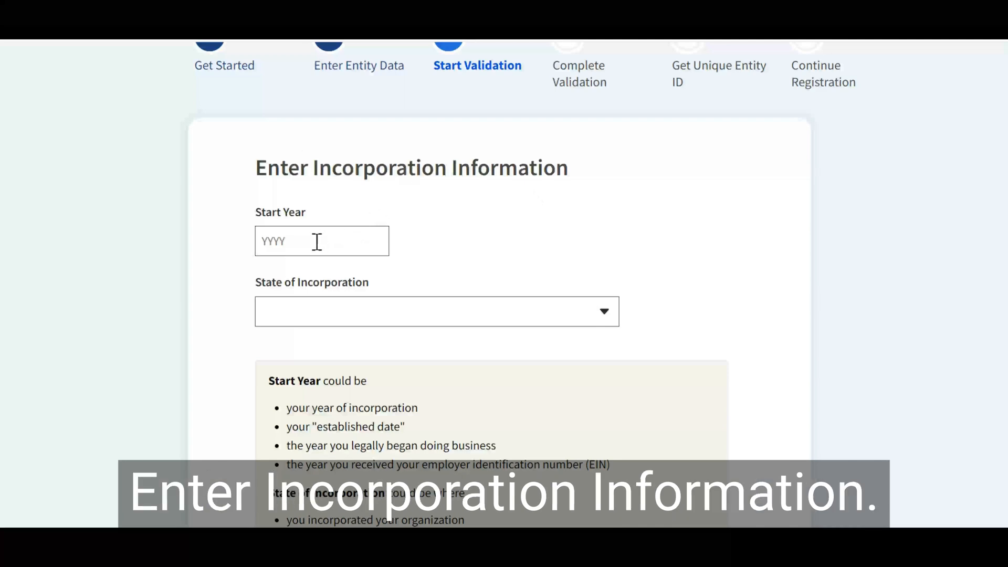
Set the incorporation start year to 2001 and the state of incorporation to California
click(316, 242)
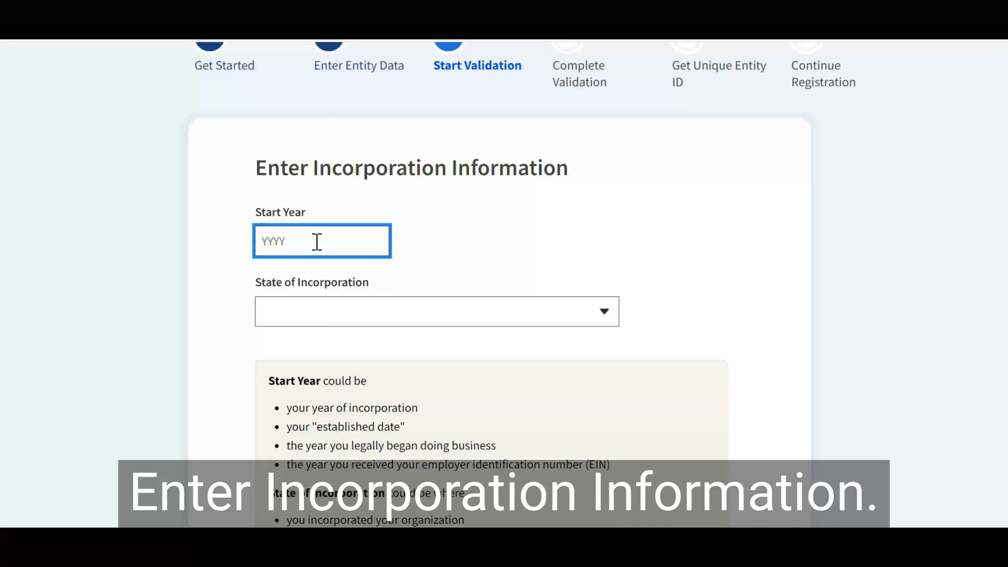
text(2001)
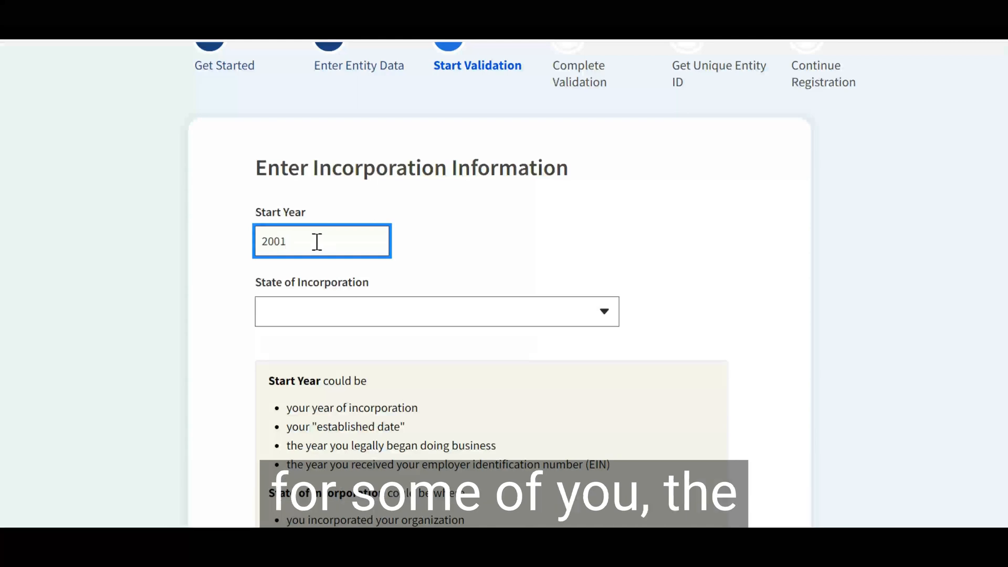
key(Tab)
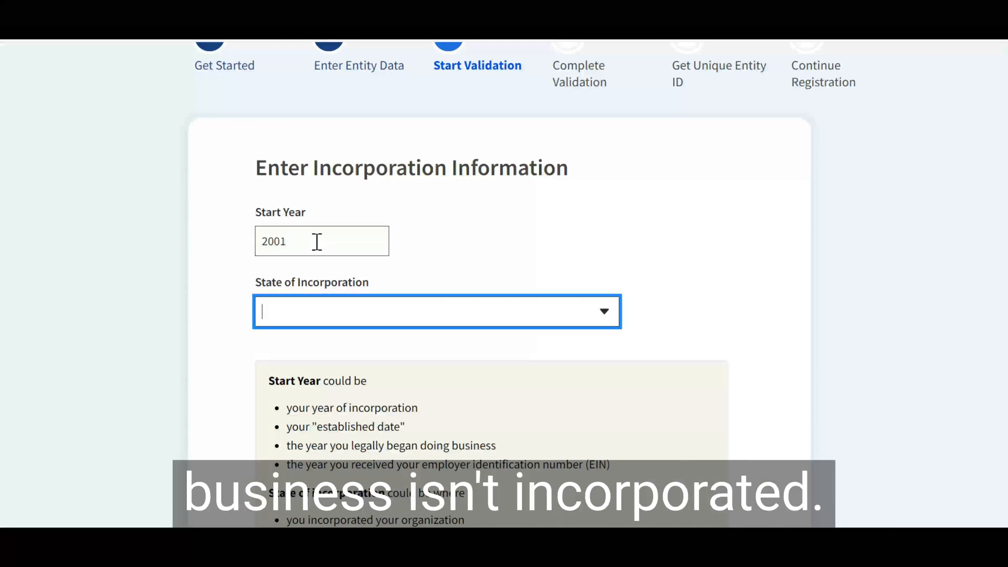
key(Down)
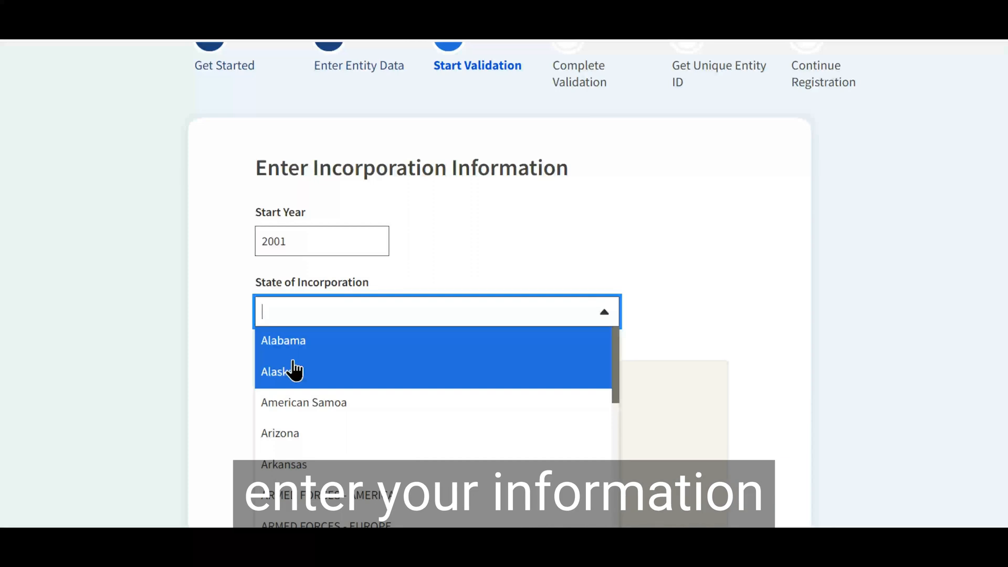
scroll(294, 370, down, 3)
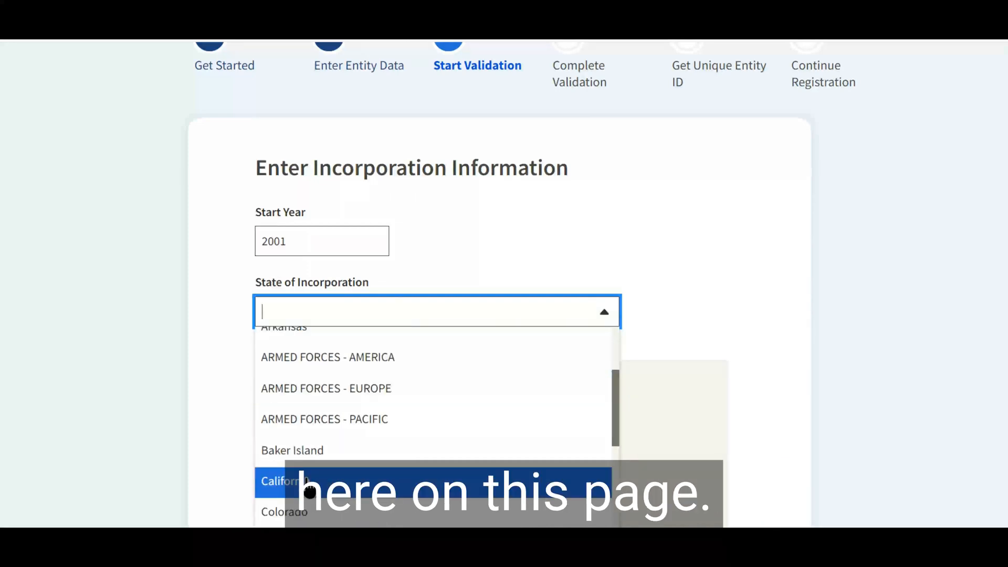
click(283, 481)
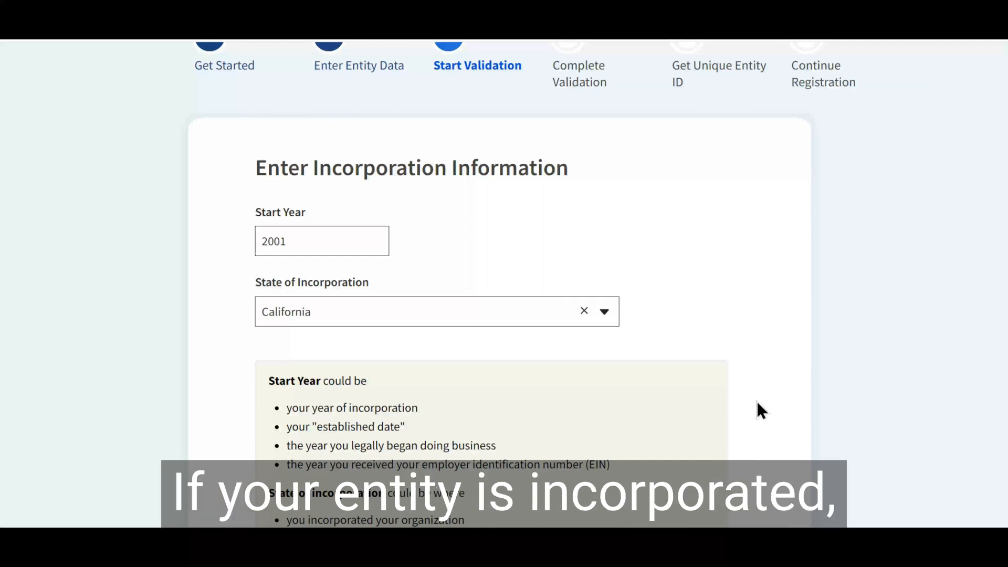
scroll(757, 403, down, 3)
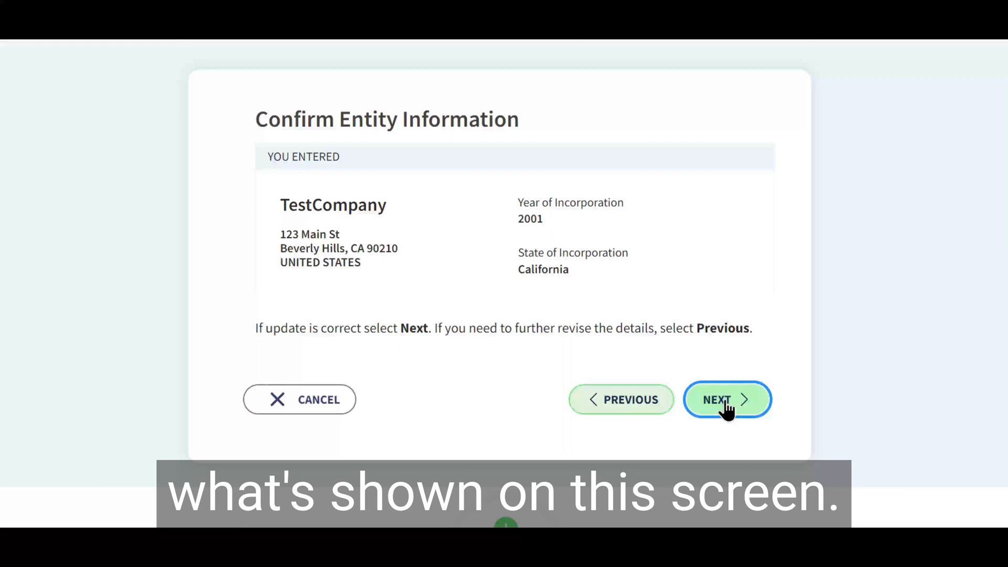
Confirm the entered entity information and continue to the section for attaching documents
click(726, 404)
scroll(770, 275, down, 3)
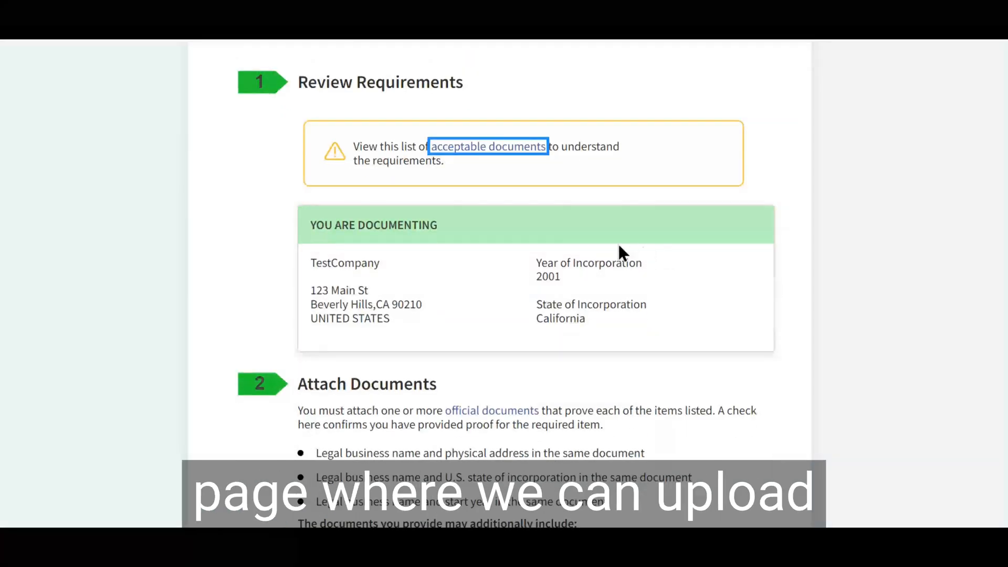
scroll(677, 321, down, 3)
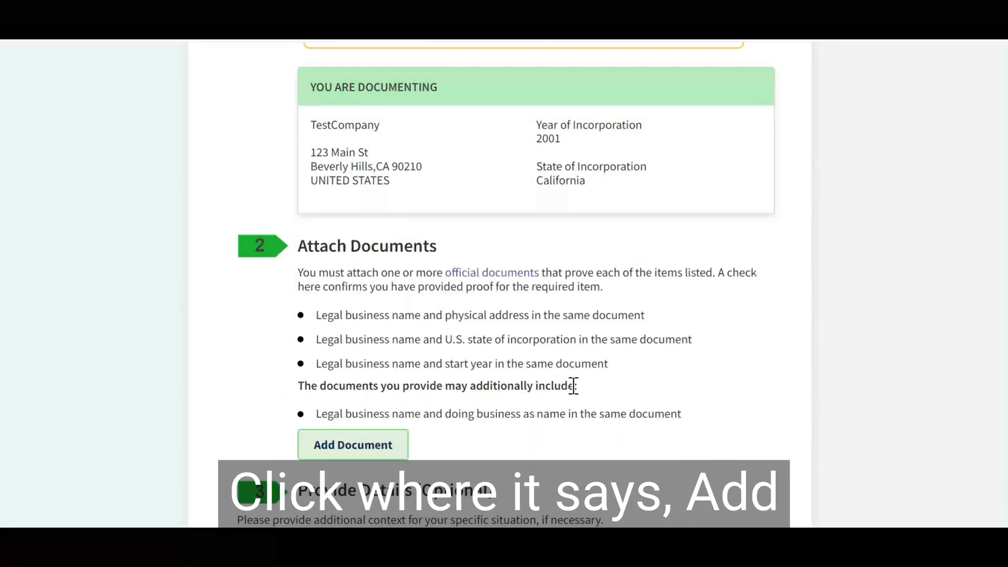
Start adding a supporting document and set its type to Certificate of formation/organization
click(376, 447)
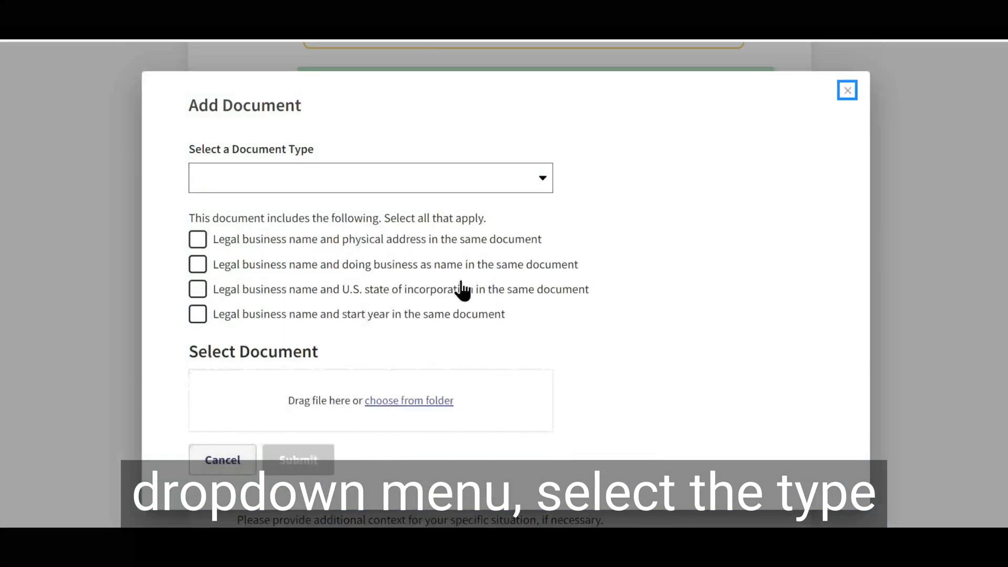
click(547, 183)
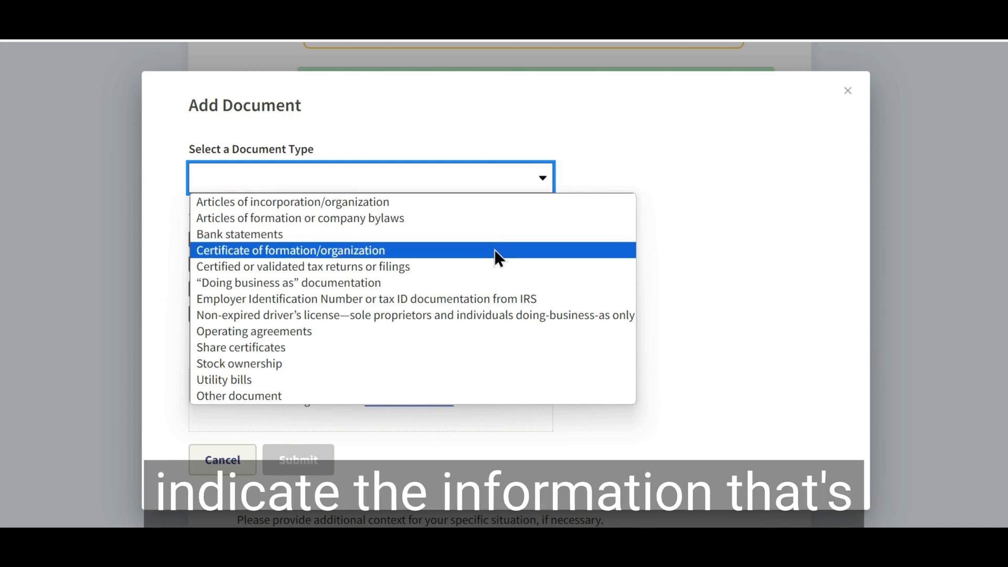
click(495, 251)
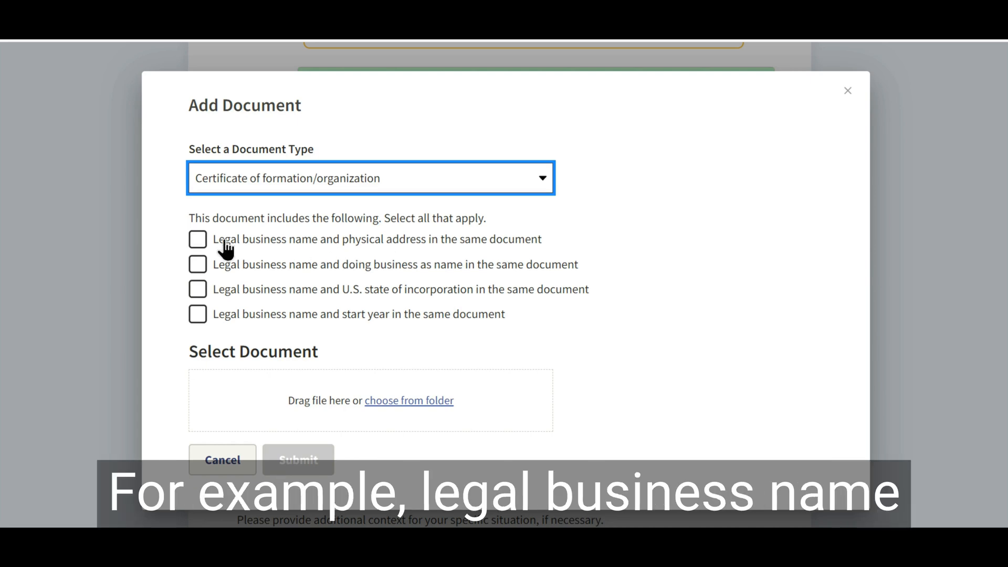
Mark the document as proving legal business name with physical address, U.S. state of incorporation and start year, and submit it with the file testdoc.png
click(198, 241)
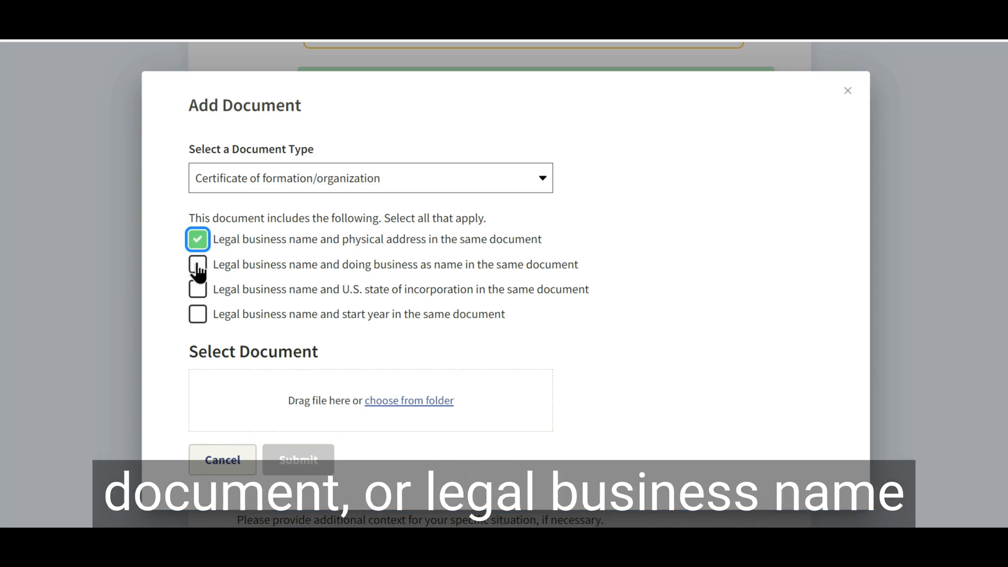
click(198, 290)
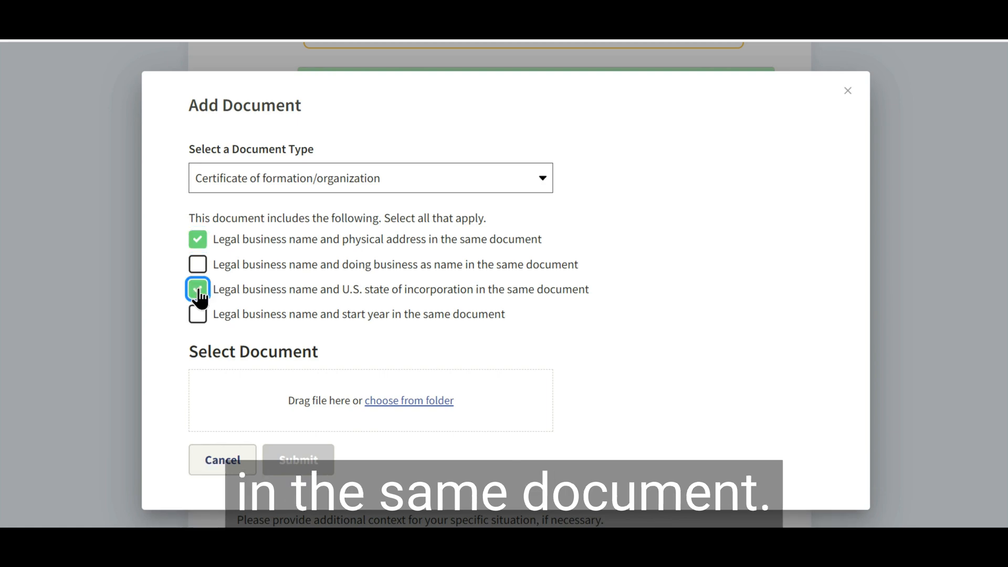
click(199, 317)
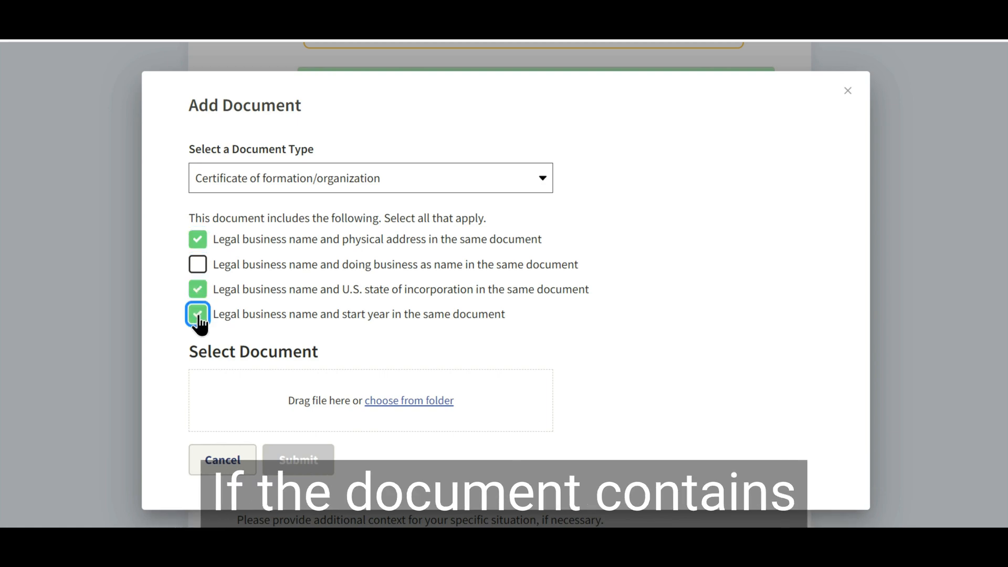
click(395, 402)
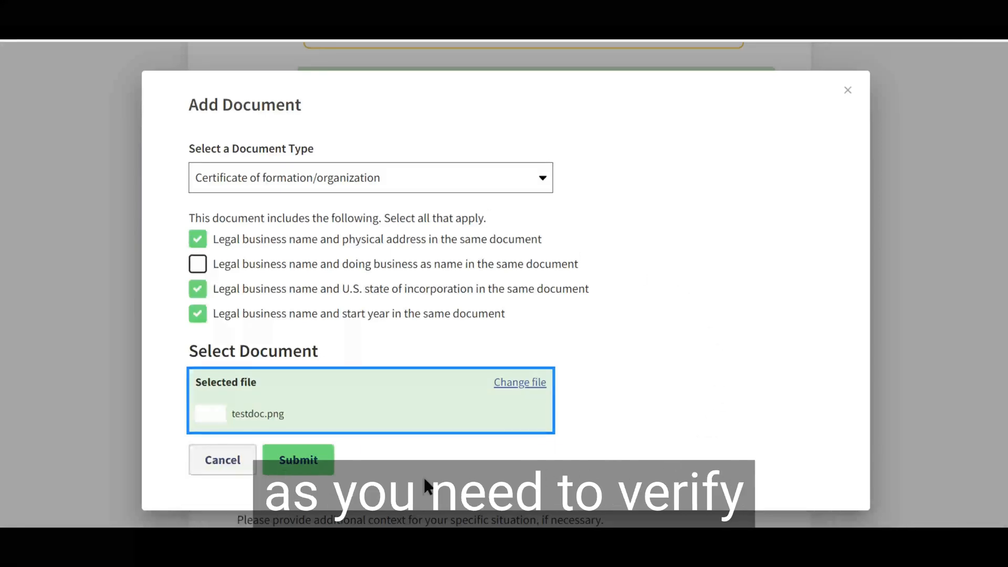
click(293, 458)
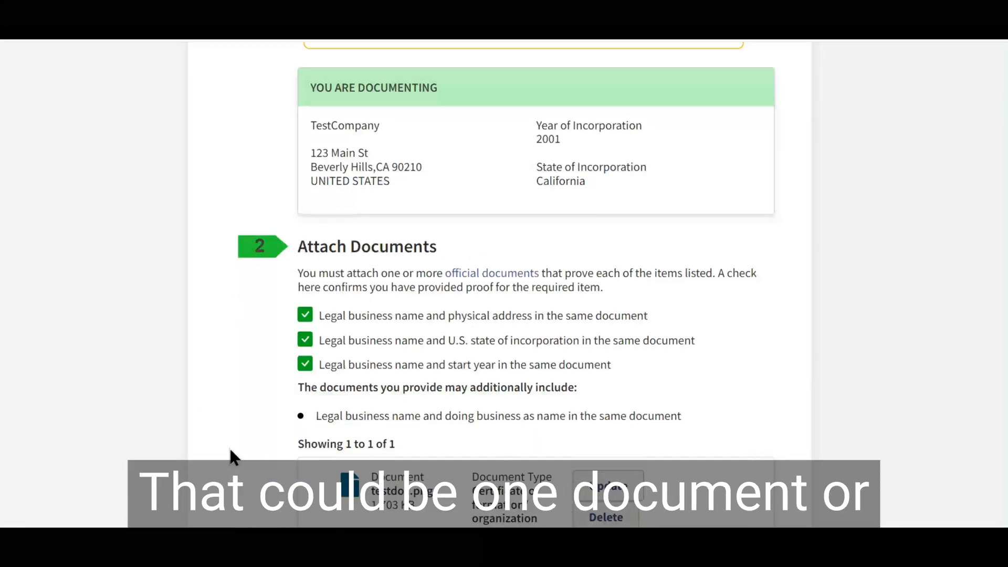
Review the attached document and the required proof items, and open the optional details field for additional context
scroll(230, 450, down, 3)
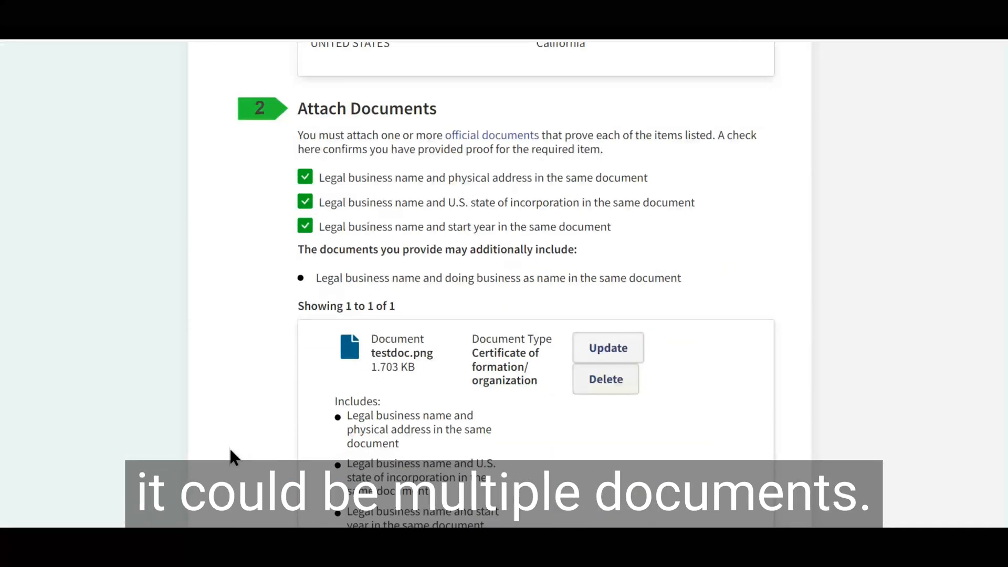
scroll(231, 455, down, 3)
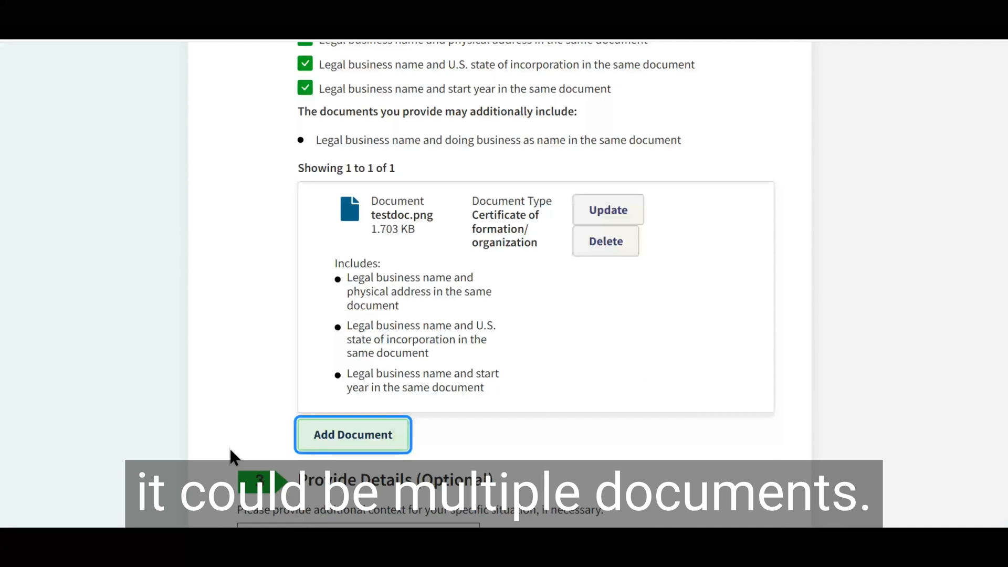
scroll(229, 456, up, 3)
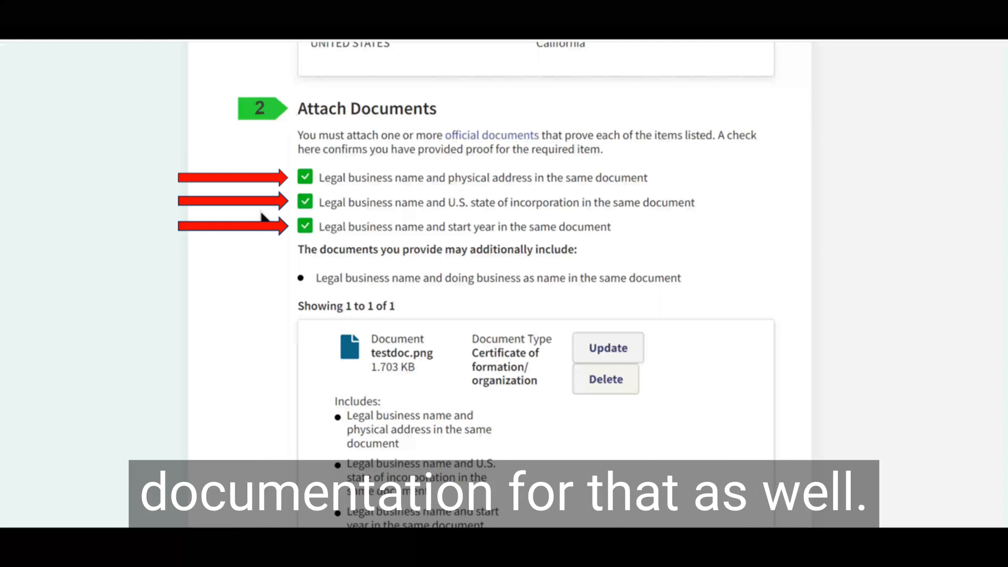
scroll(261, 216, down, 8)
click(266, 299)
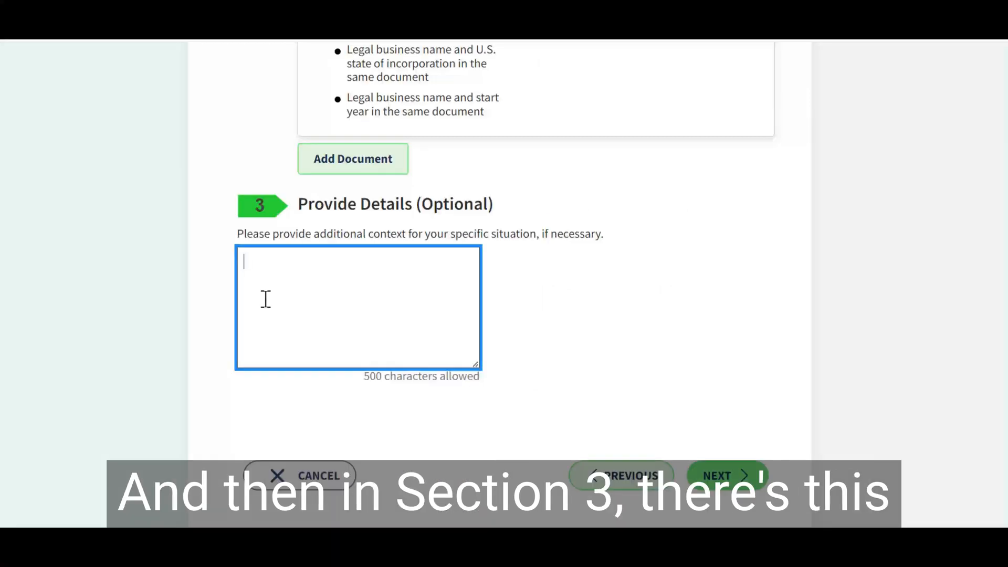